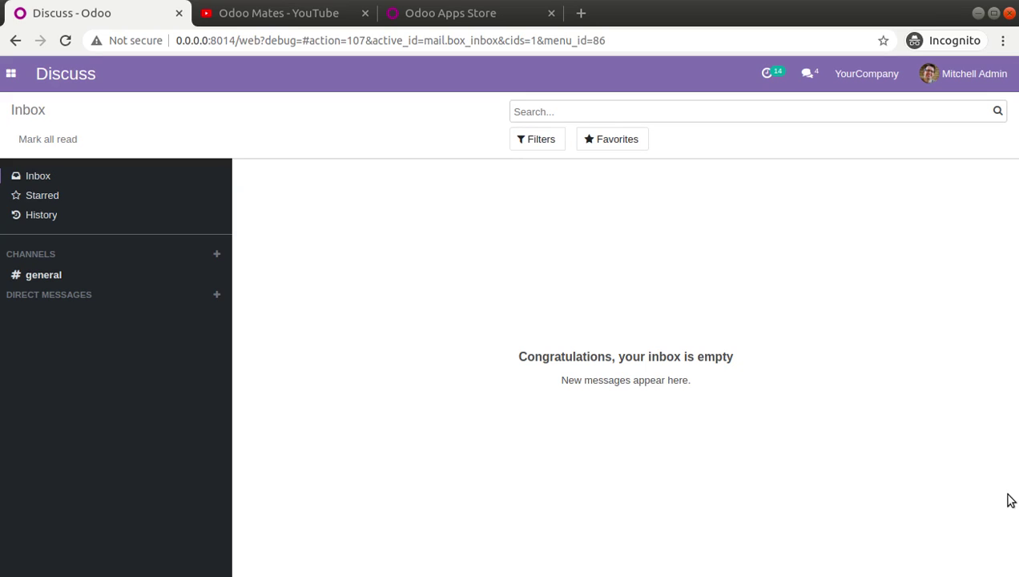
- Show the Apps overview with Odoo 14 HR Payroll and Payroll Accounting installed
click(20, 80)
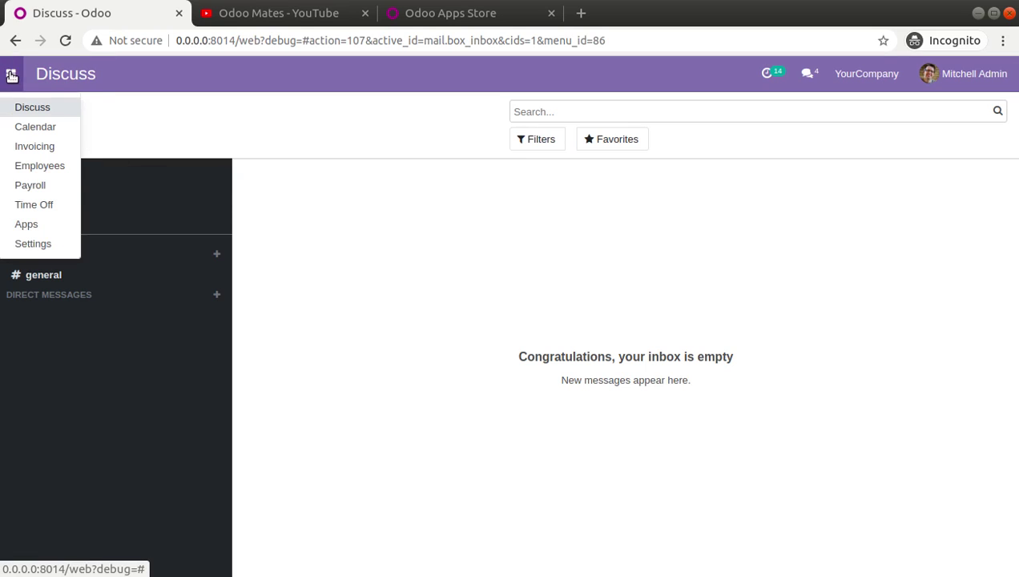
click(34, 225)
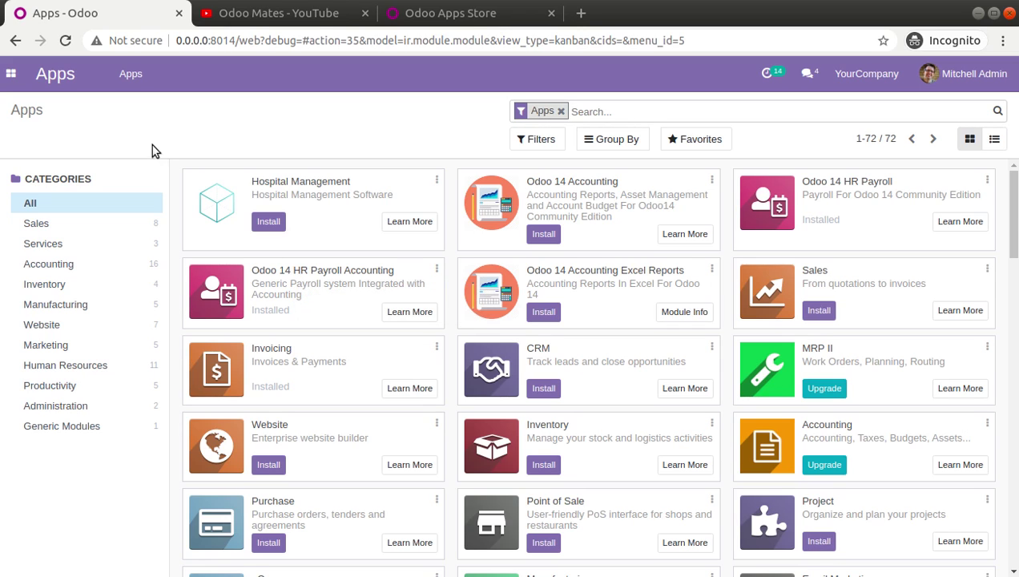
- Browse the 30 free Odoo Mates apps in the Odoo Apps Store, then return to Odoo
click(425, 13)
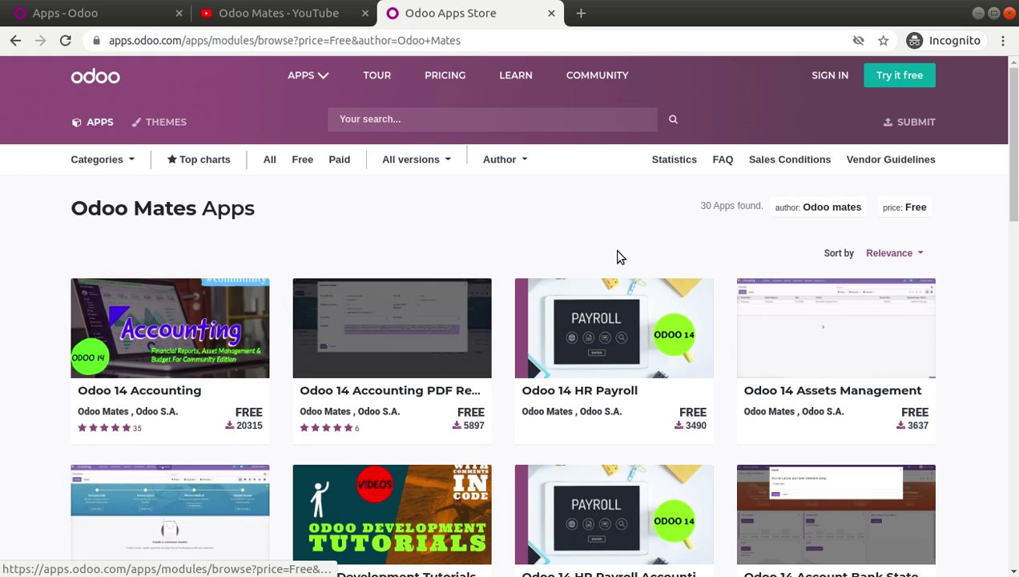
scroll(642, 260, down, 2)
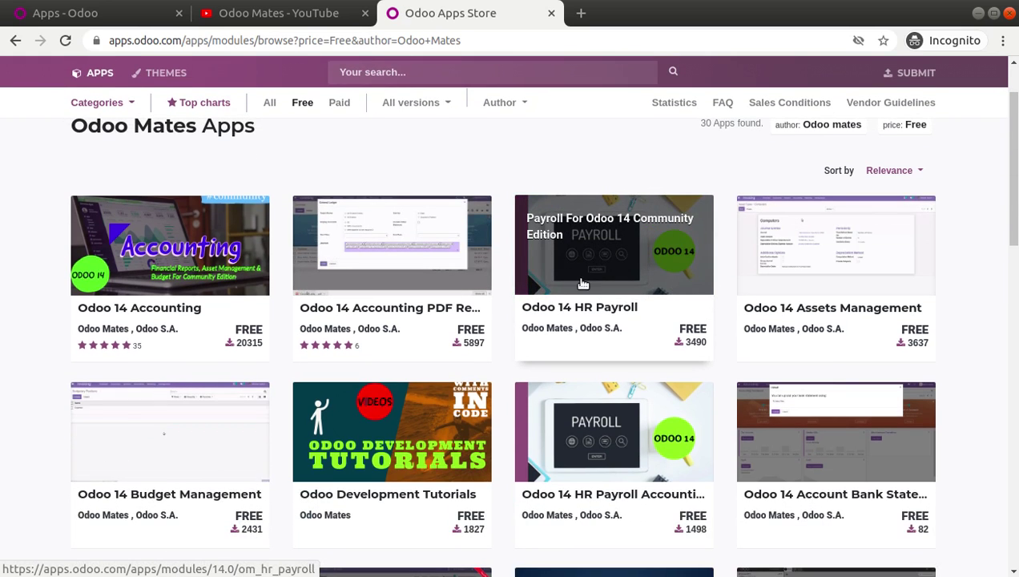
scroll(509, 252, up, 2)
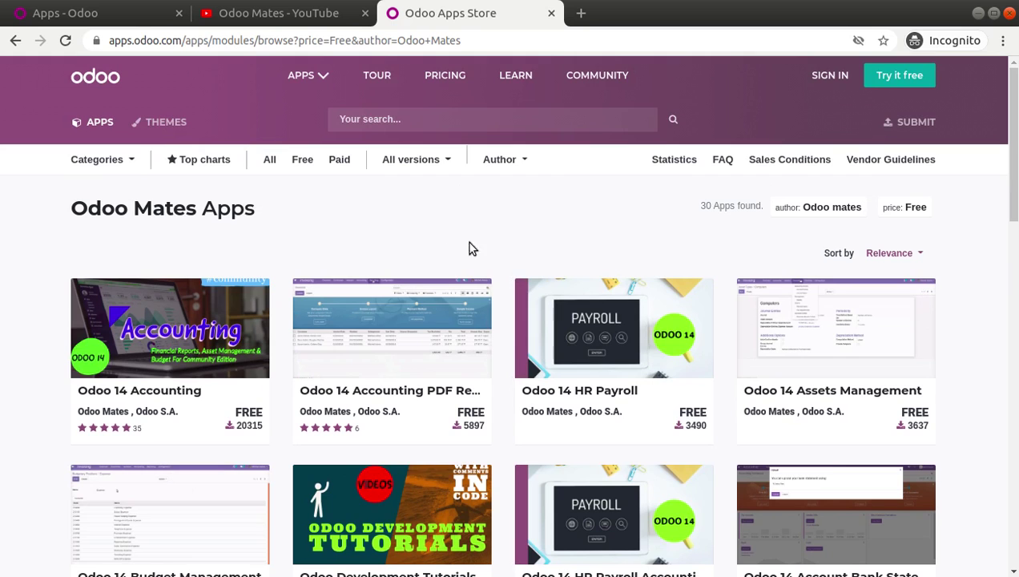
scroll(553, 344, down, 2)
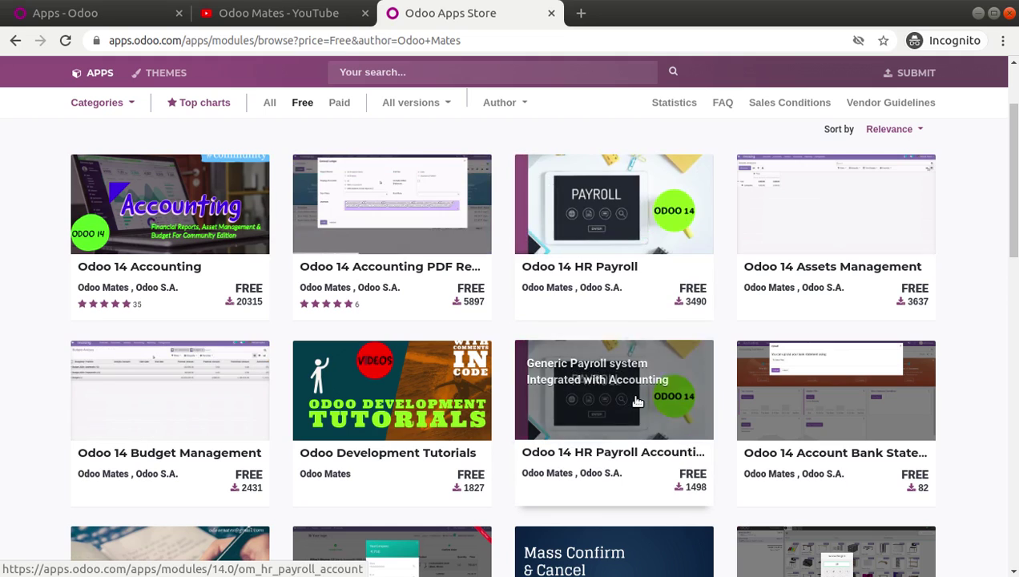
scroll(637, 385, up, 1)
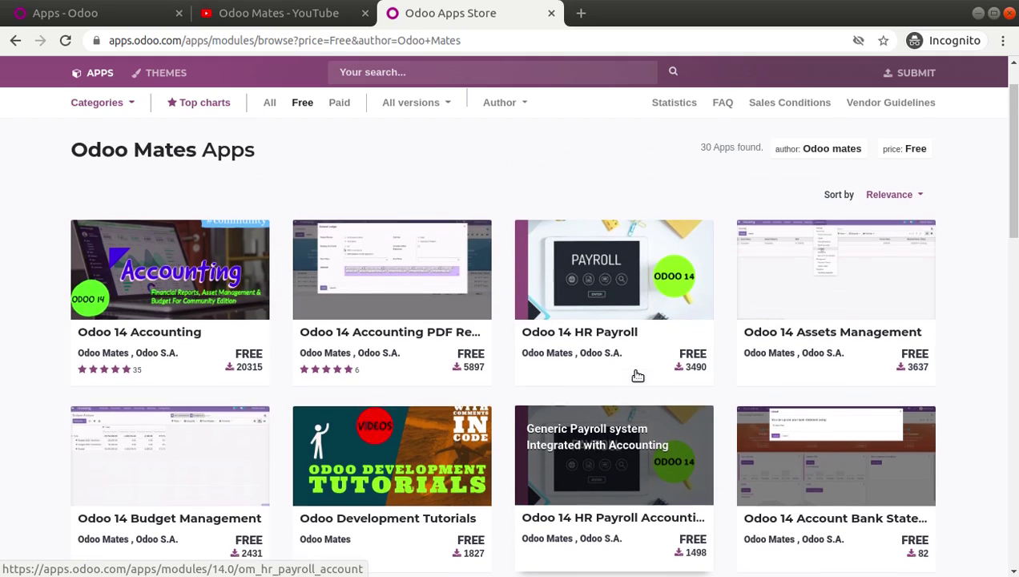
click(115, 19)
- Open Payroll's Employee Payslips list showing three December 2020 slips marked Done
click(11, 73)
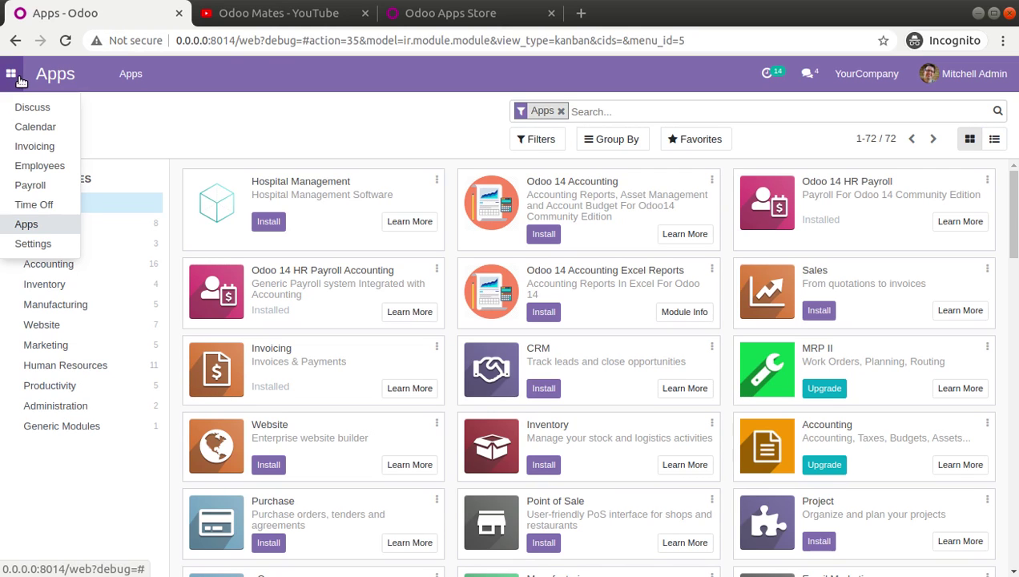
click(288, 14)
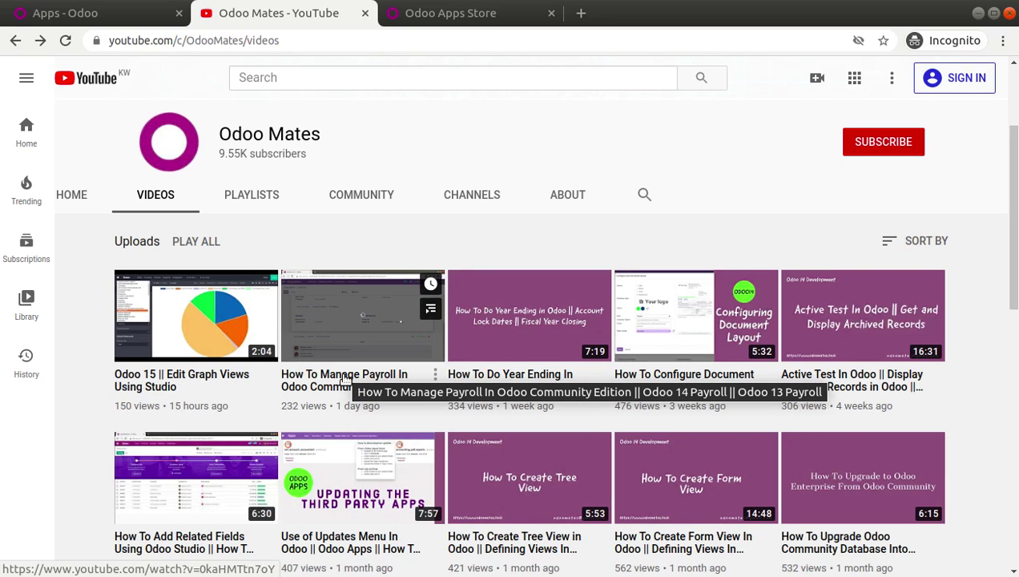
click(143, 16)
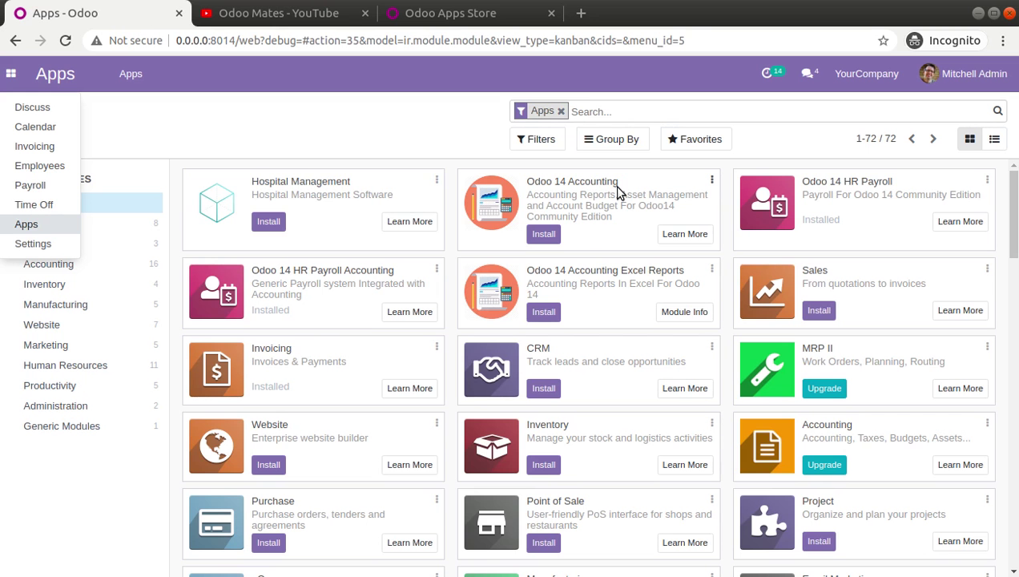
click(63, 191)
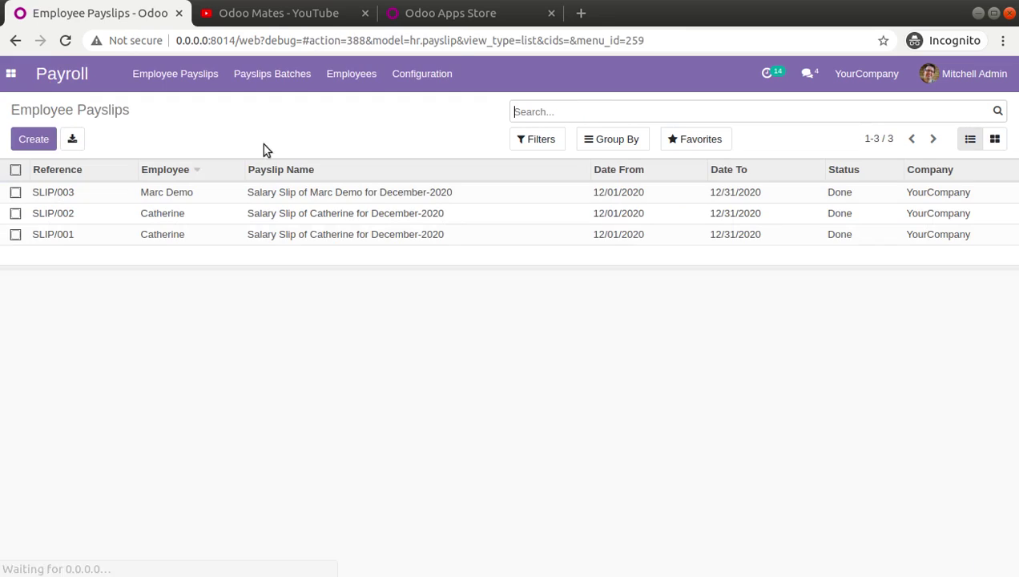
- List the salary rules Basic Salary, Medical Insurance, Gross and Net Salary
click(417, 78)
click(431, 148)
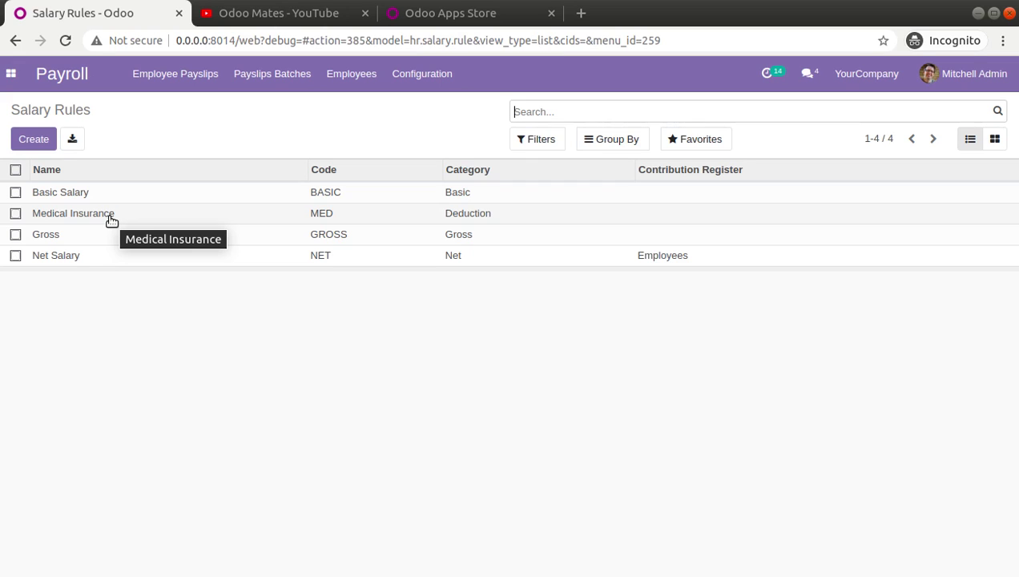
click(12, 73)
- Check the Odoo 14 HR Payroll module's options on the Apps page
click(34, 244)
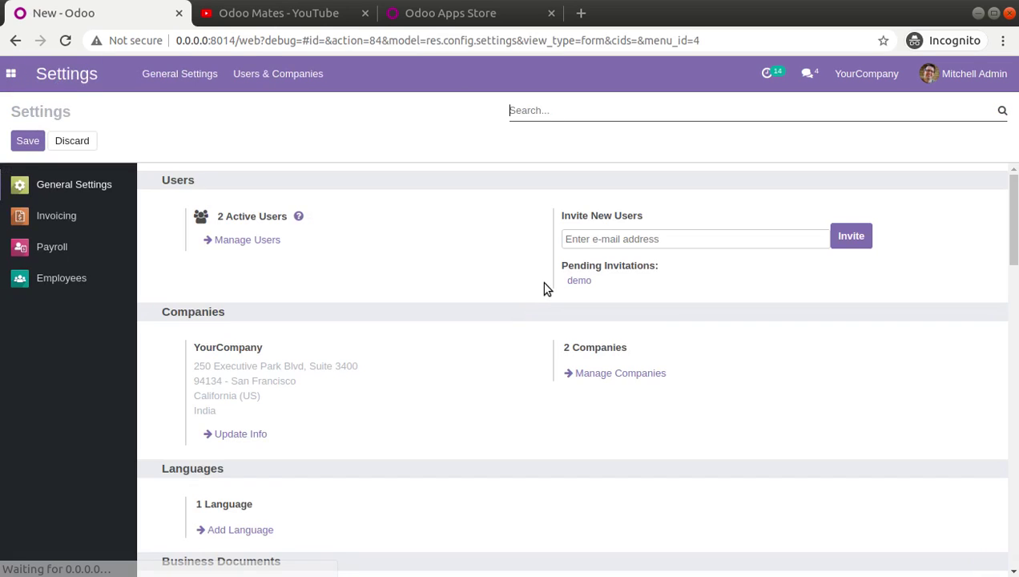
click(11, 73)
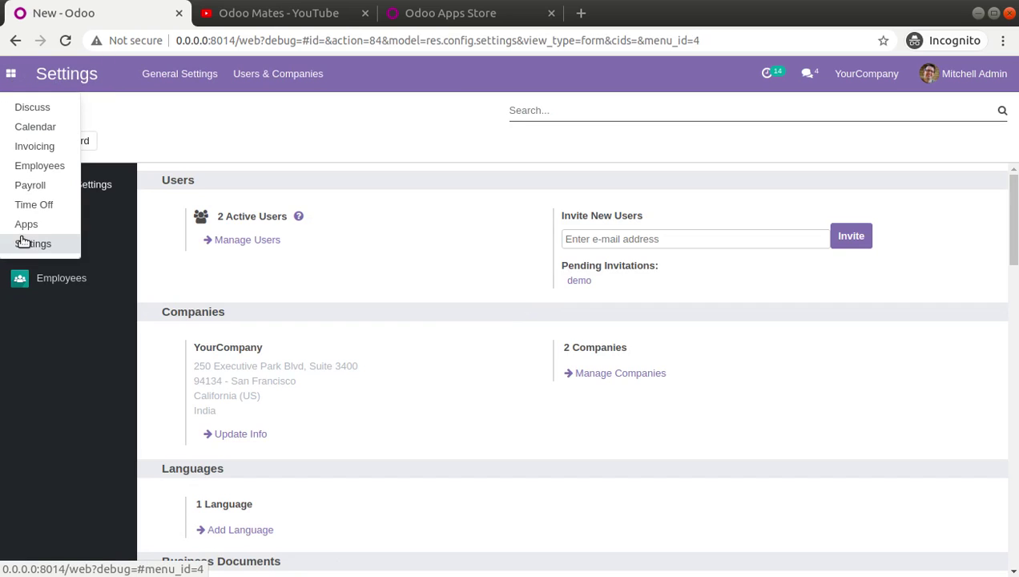
click(26, 226)
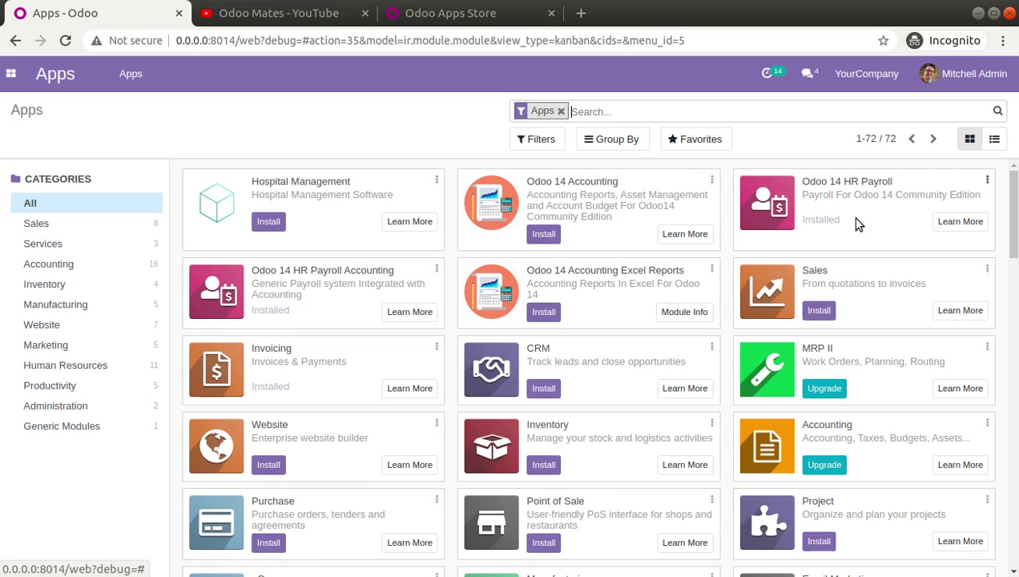
click(987, 181)
click(956, 227)
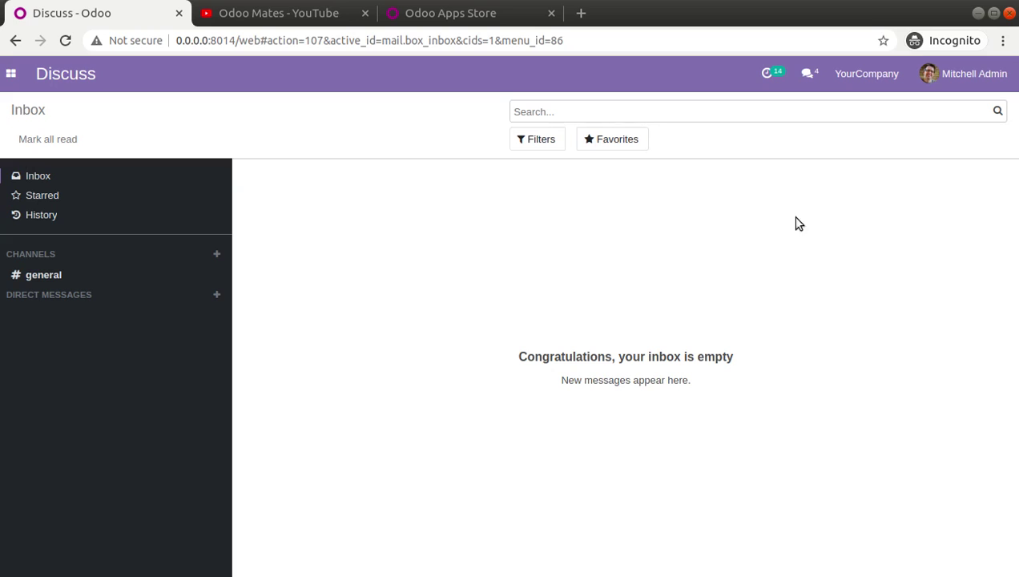
- Open the Unpaid Leave deduction rule (code UNP, sequence 100) in edit mode
click(12, 75)
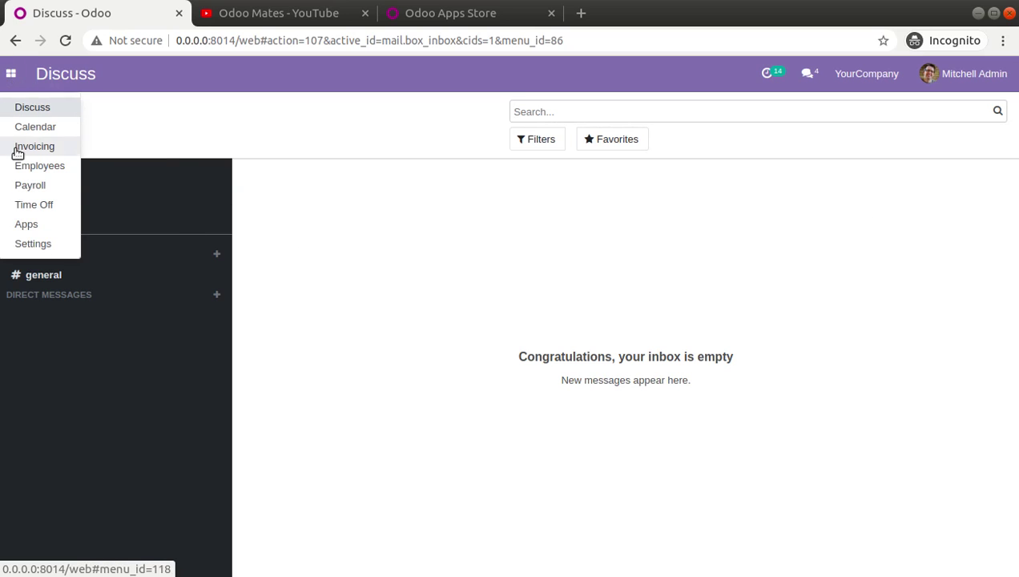
click(21, 188)
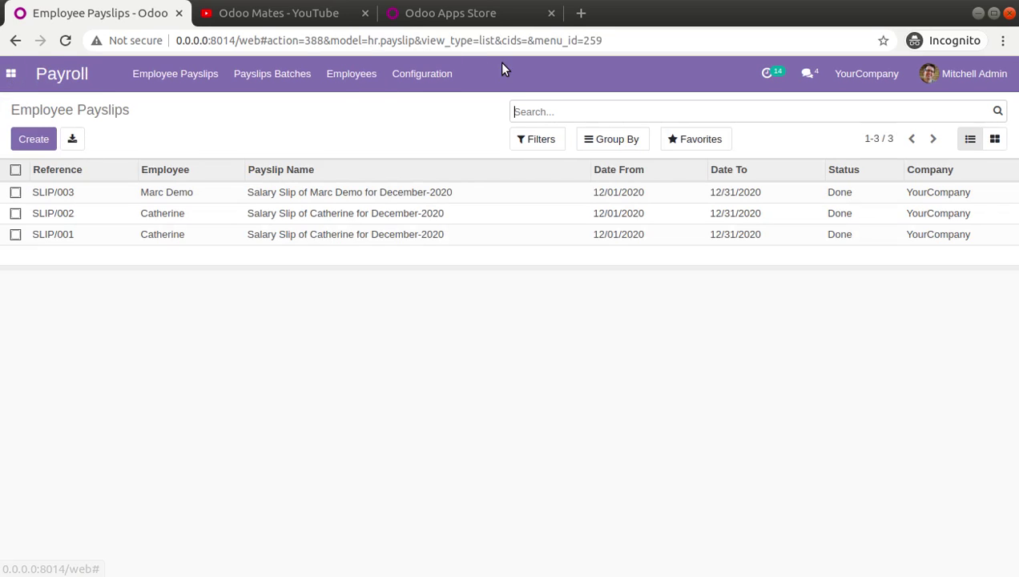
click(448, 75)
click(433, 148)
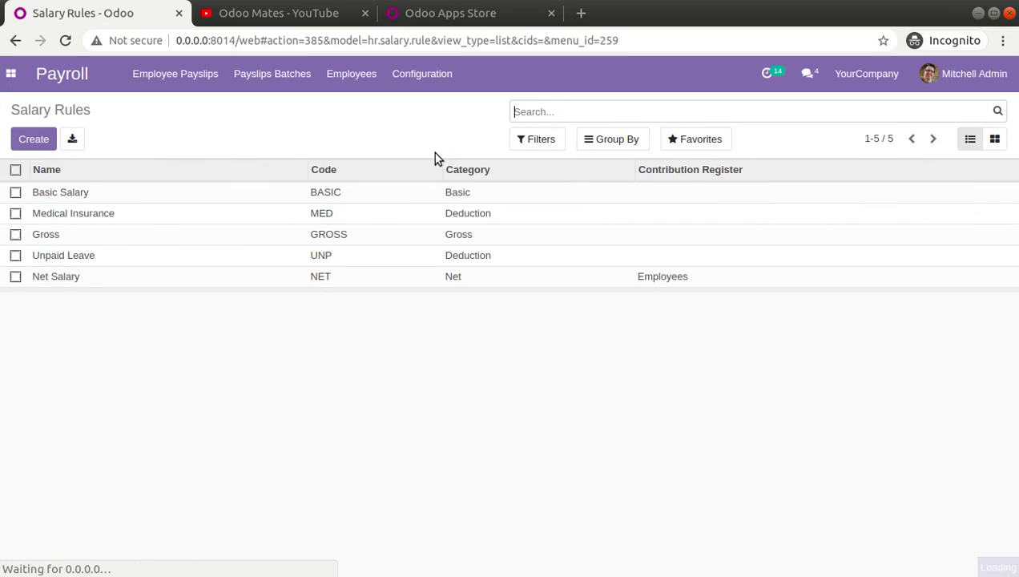
click(85, 254)
click(27, 144)
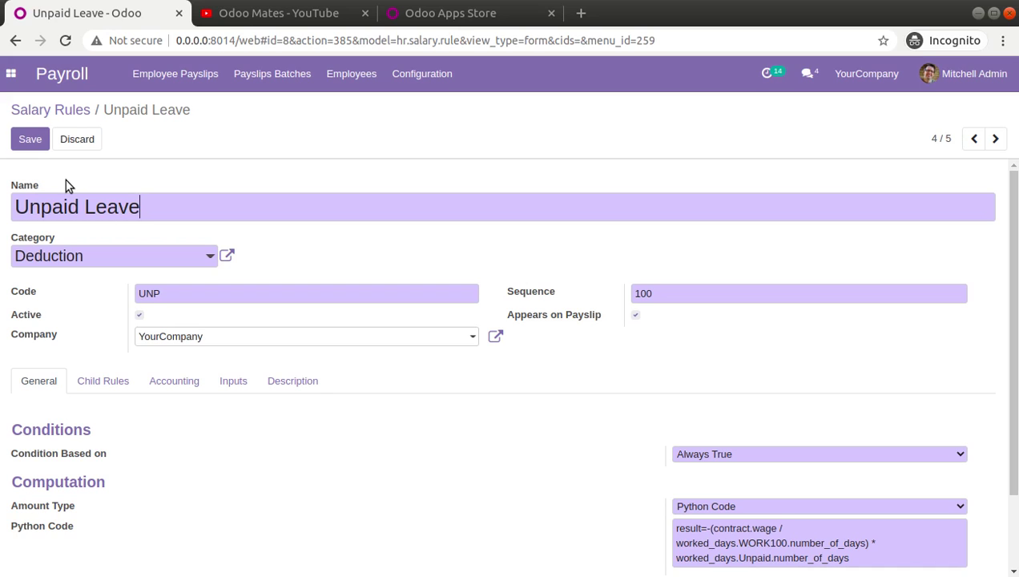
- Save the Unpaid Leave rule with condition Always True and its per-unpaid-day Python formula
click(30, 138)
click(24, 139)
scroll(521, 335, down, 2)
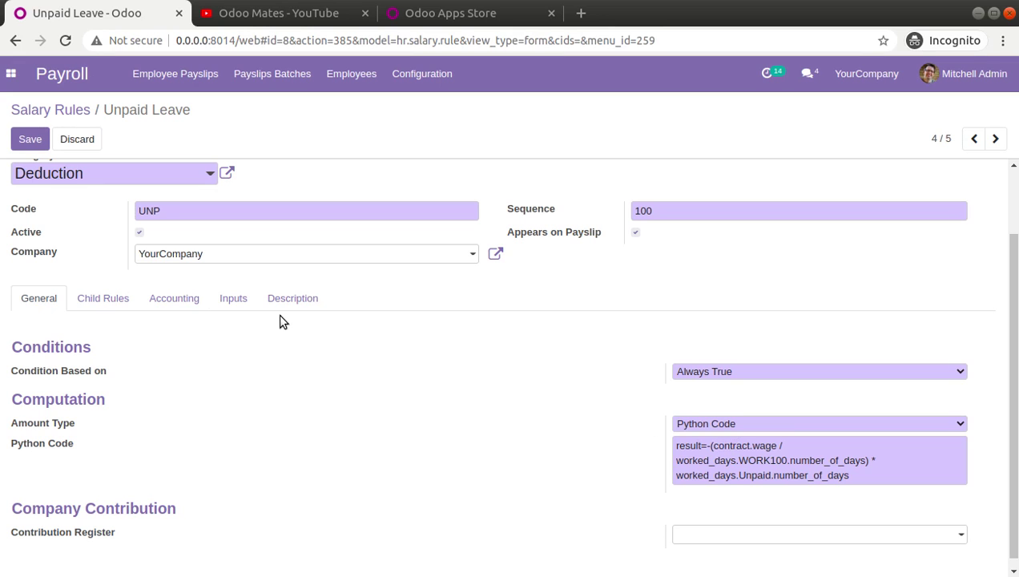
click(27, 142)
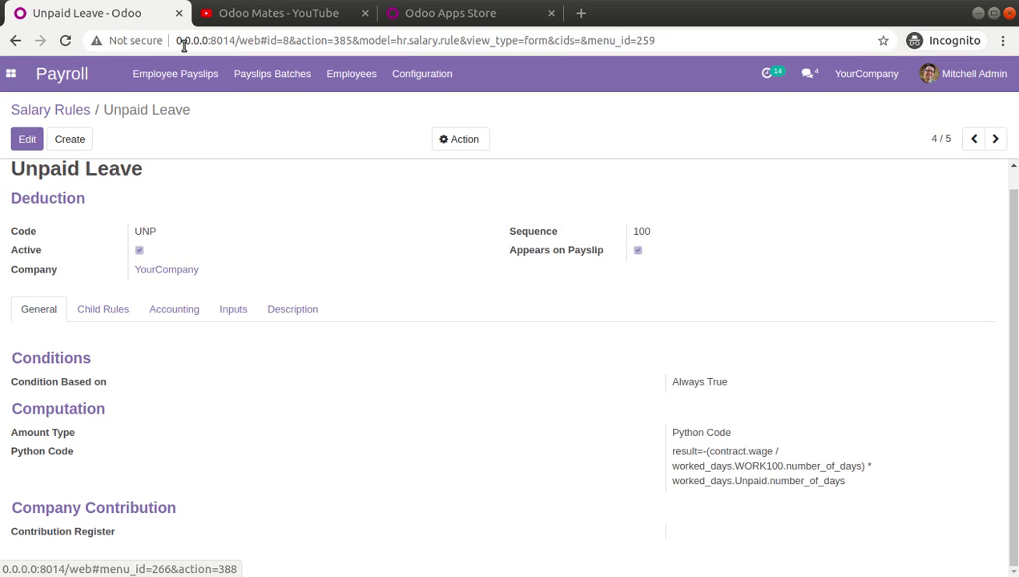
- Duplicate the Odoo tab and show the employee contracts overview
right_click(133, 16)
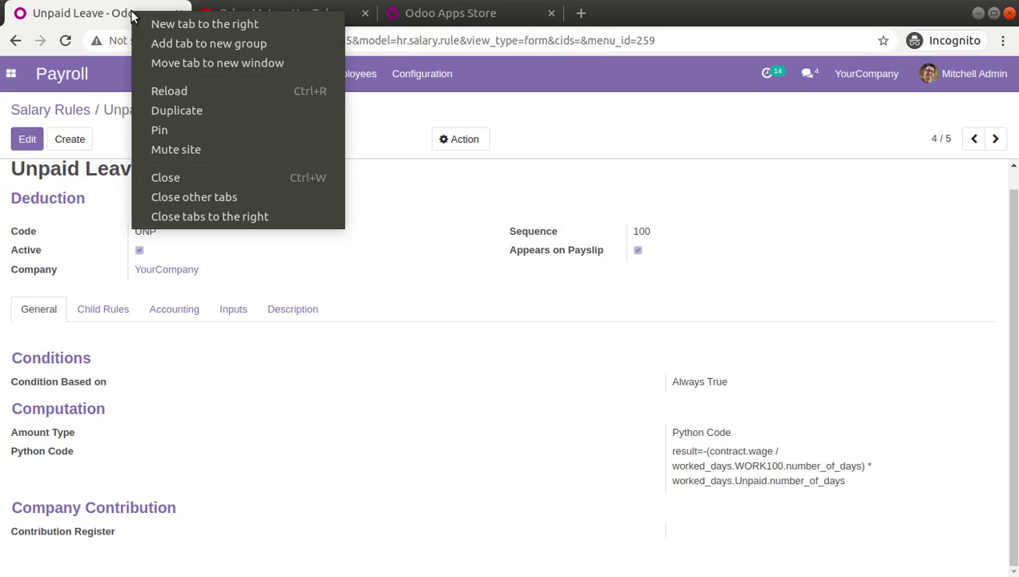
click(187, 111)
click(268, 73)
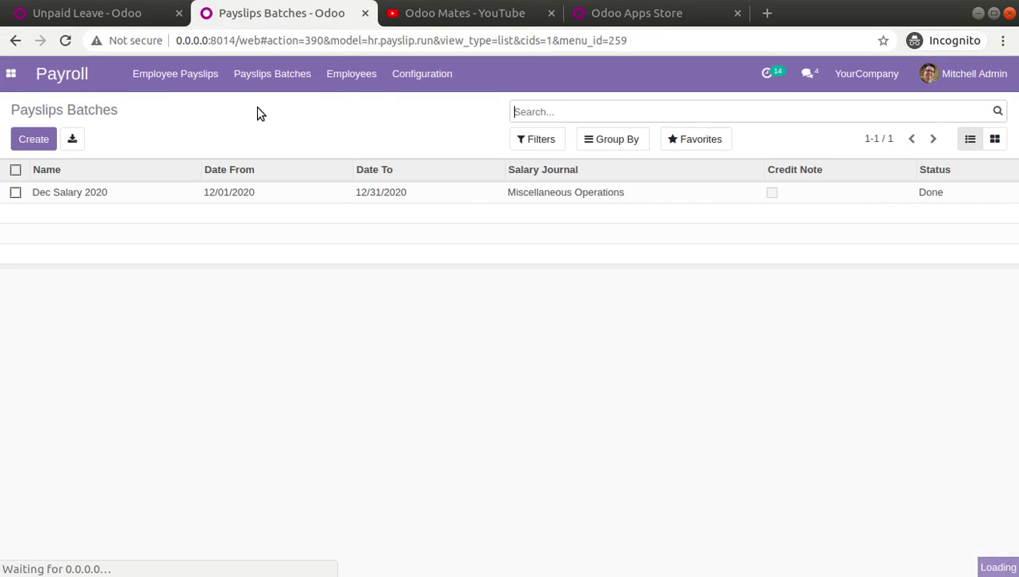
click(352, 73)
click(351, 125)
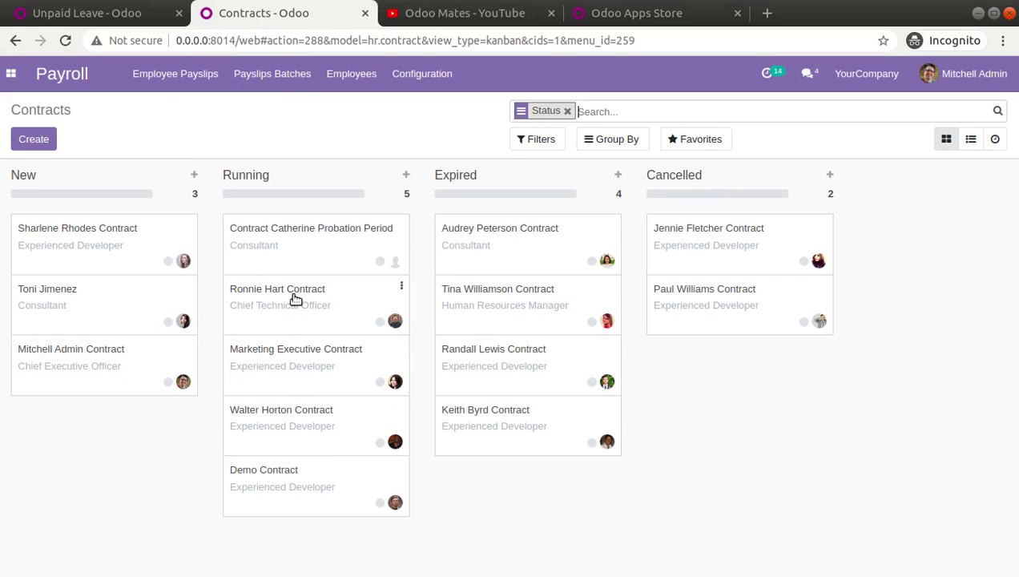
- Confirm the employee's probation contract wage is ₹50,000 per month, then return to Unpaid Leave
click(296, 250)
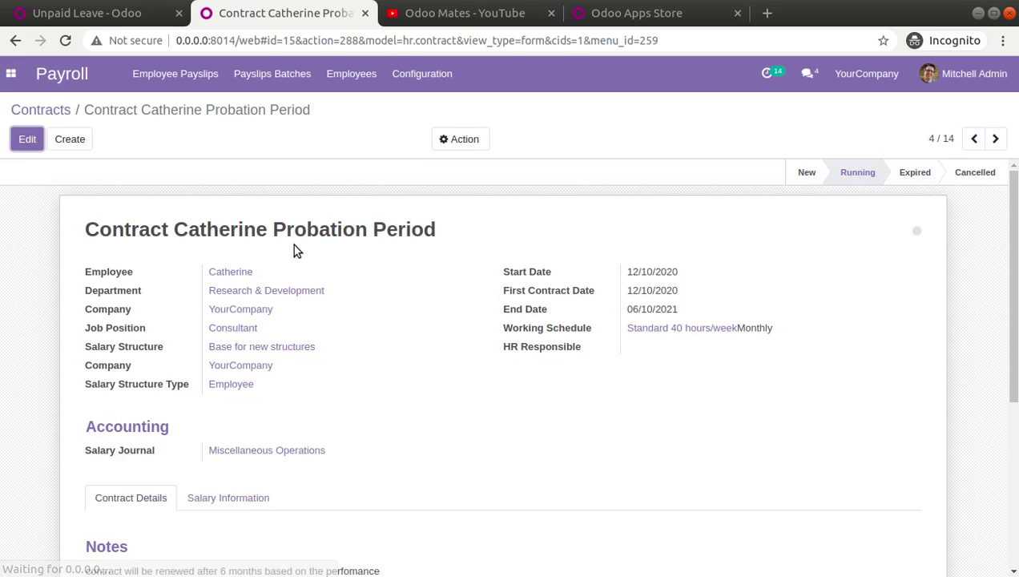
scroll(293, 250, down, 1)
click(230, 425)
scroll(105, 455, down, 1)
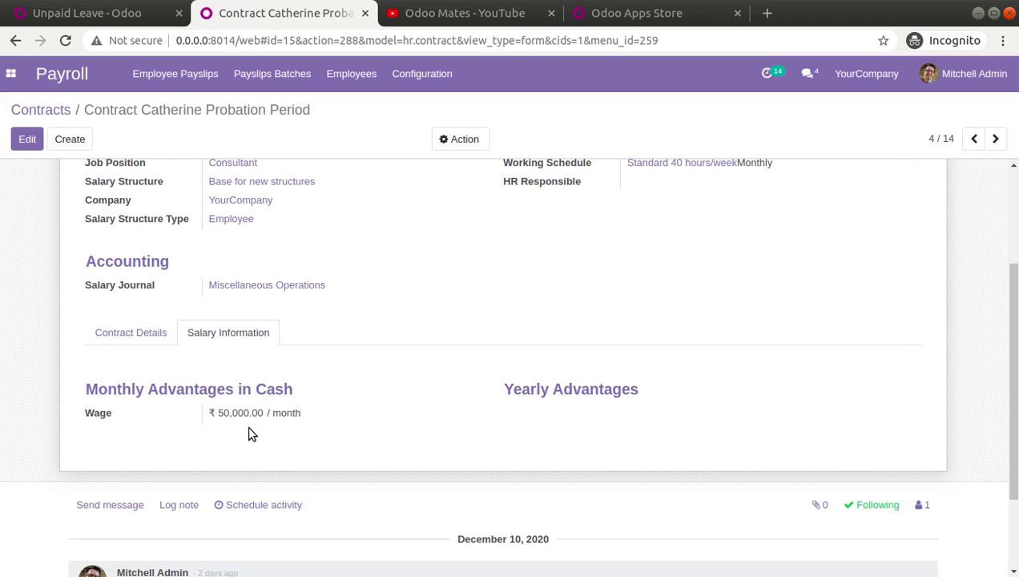
click(120, 13)
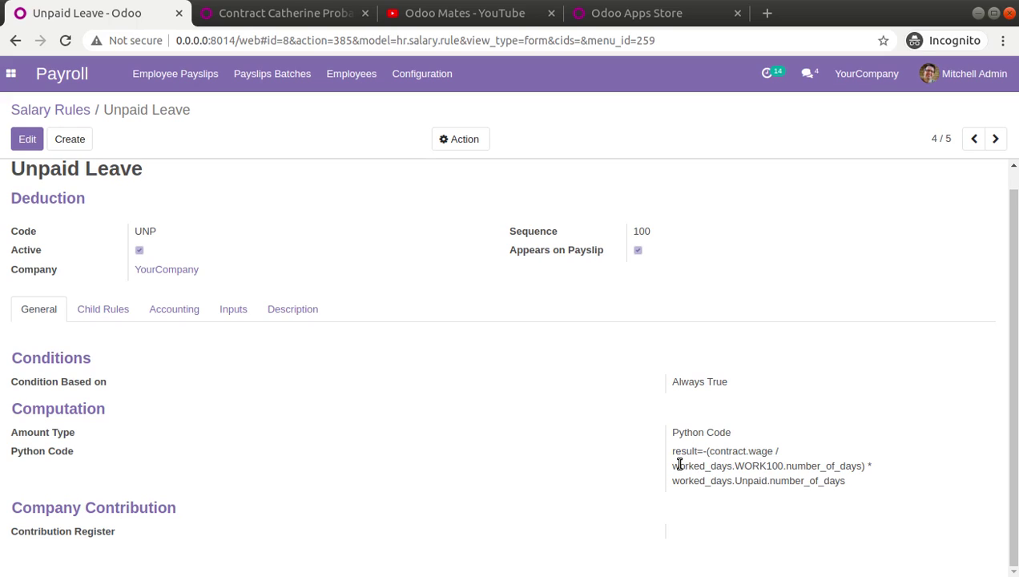
- Highlight the WORK100 worked-days part of the formula and re-save the Unpaid Leave rule
drag(677, 463, 853, 471)
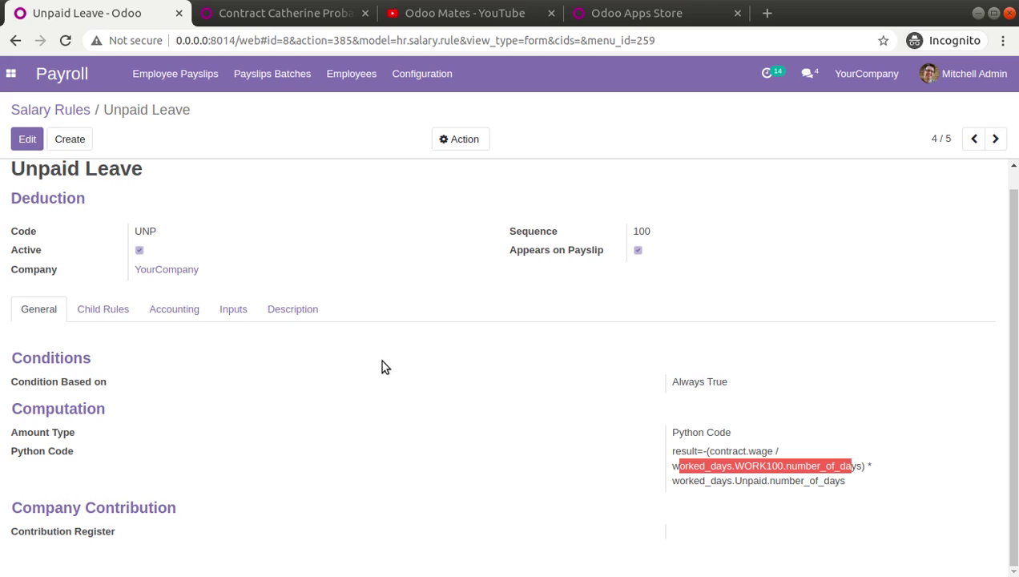
scroll(166, 187, up, 1)
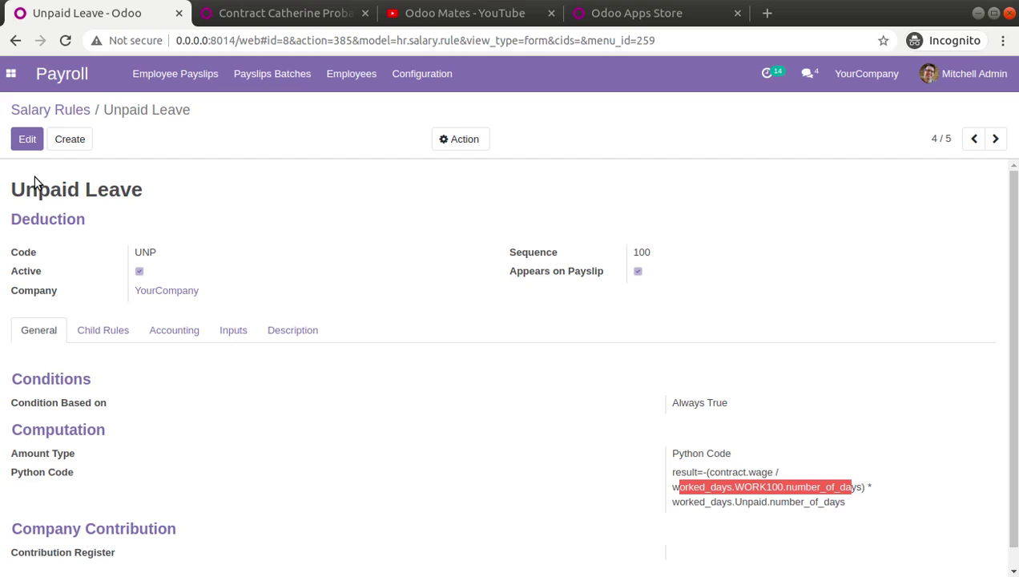
click(30, 138)
click(29, 137)
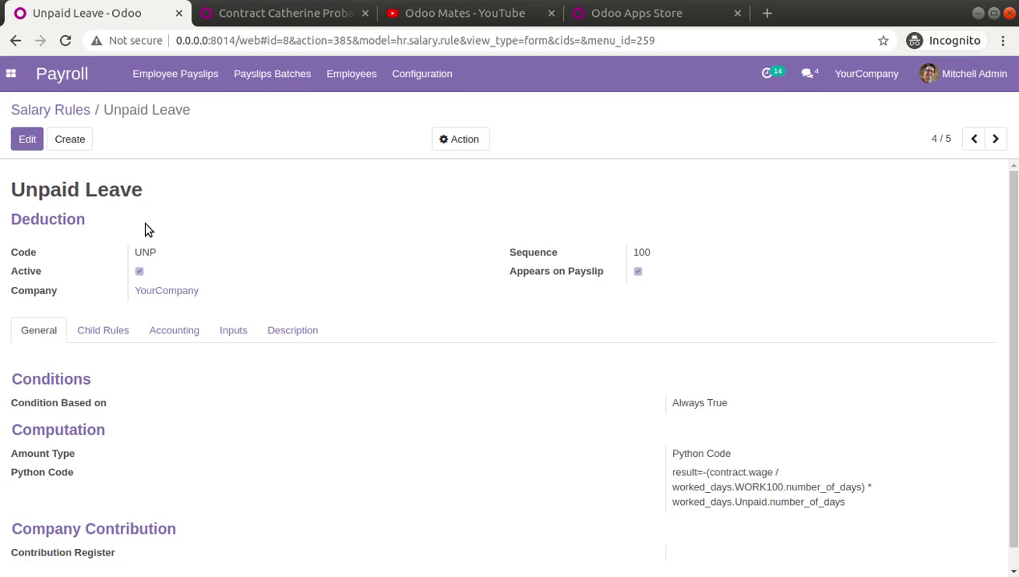
click(395, 82)
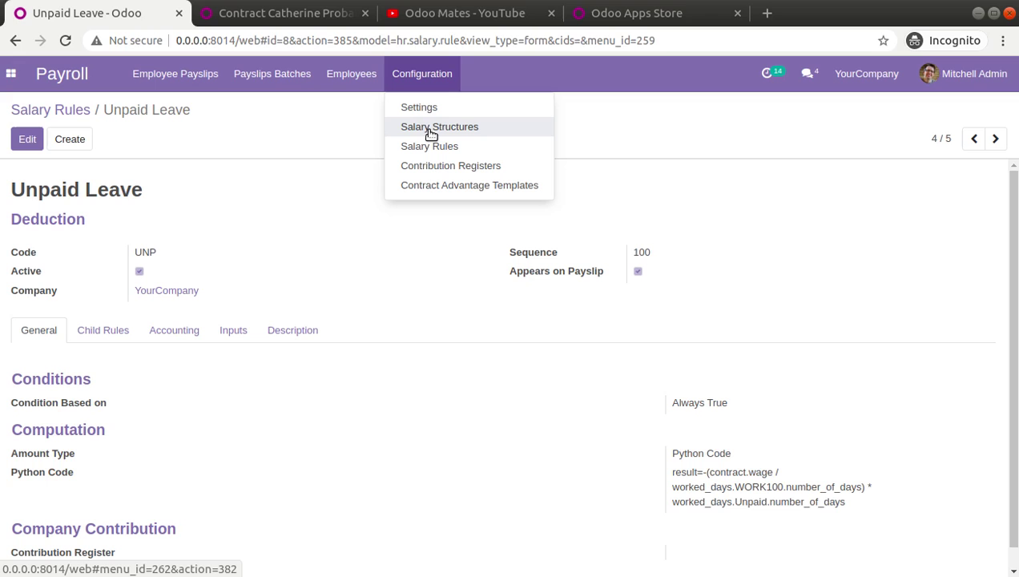
- Add Unpaid Leave to the Base for new structures salary structure, giving it 4 rules
click(430, 130)
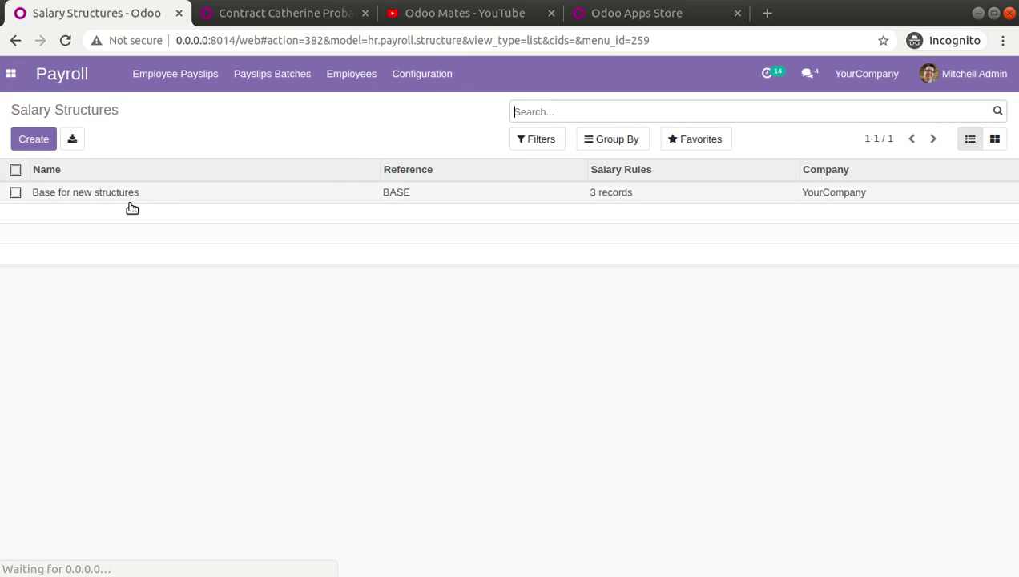
click(90, 196)
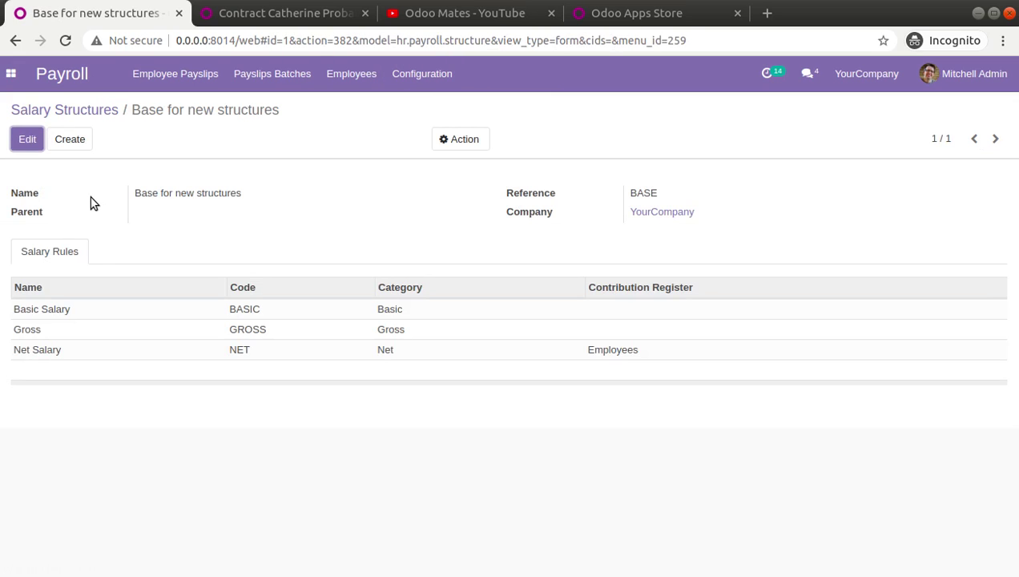
click(31, 139)
click(24, 383)
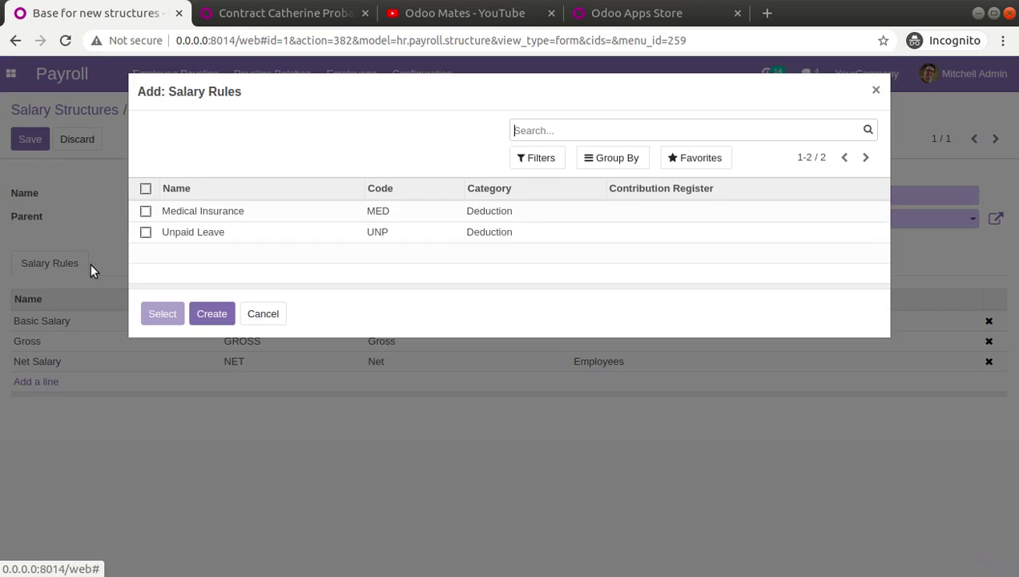
click(172, 234)
click(28, 141)
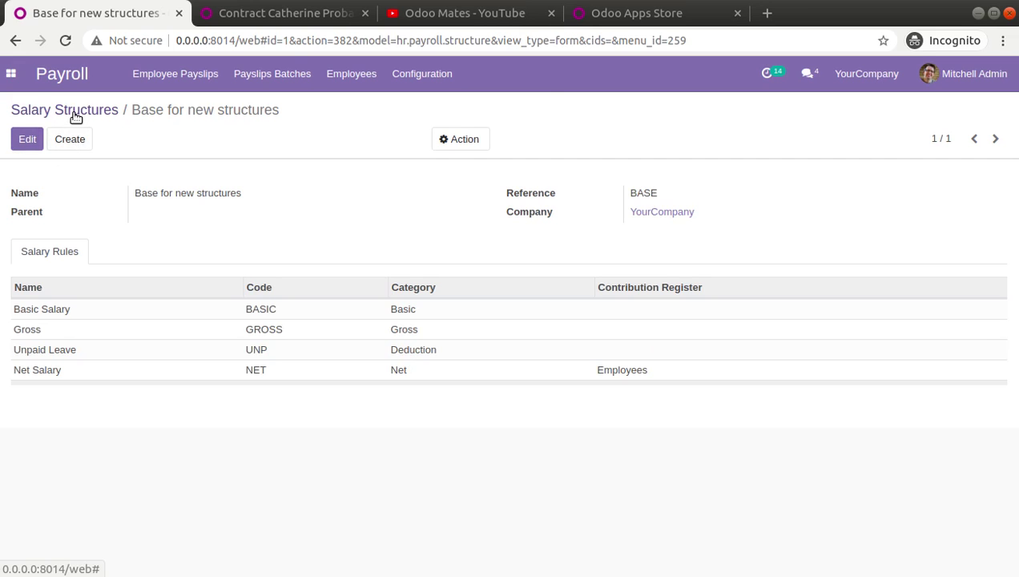
click(72, 115)
click(12, 79)
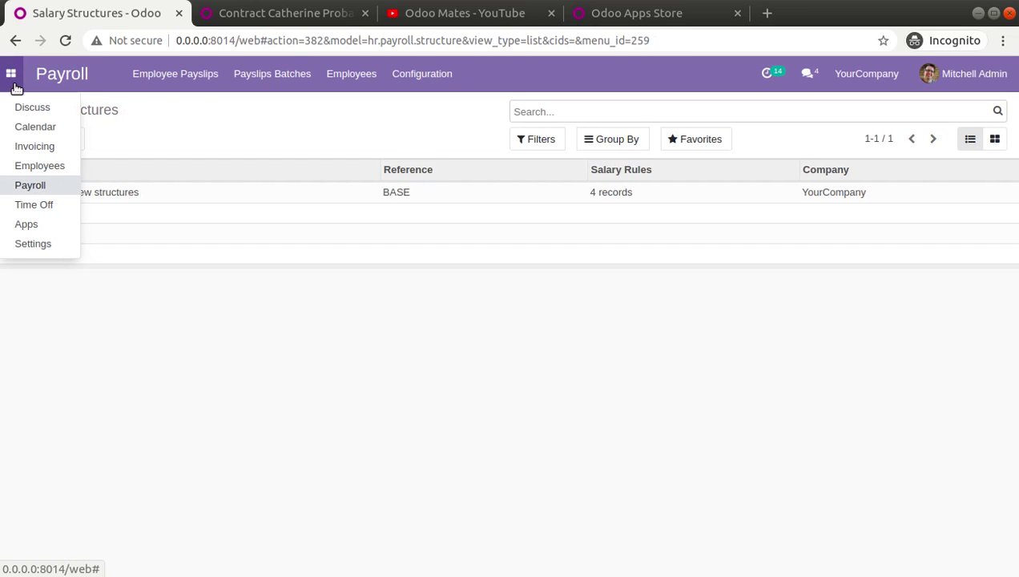
- List all managers' time off requests with the People I Manage filter removed
click(46, 210)
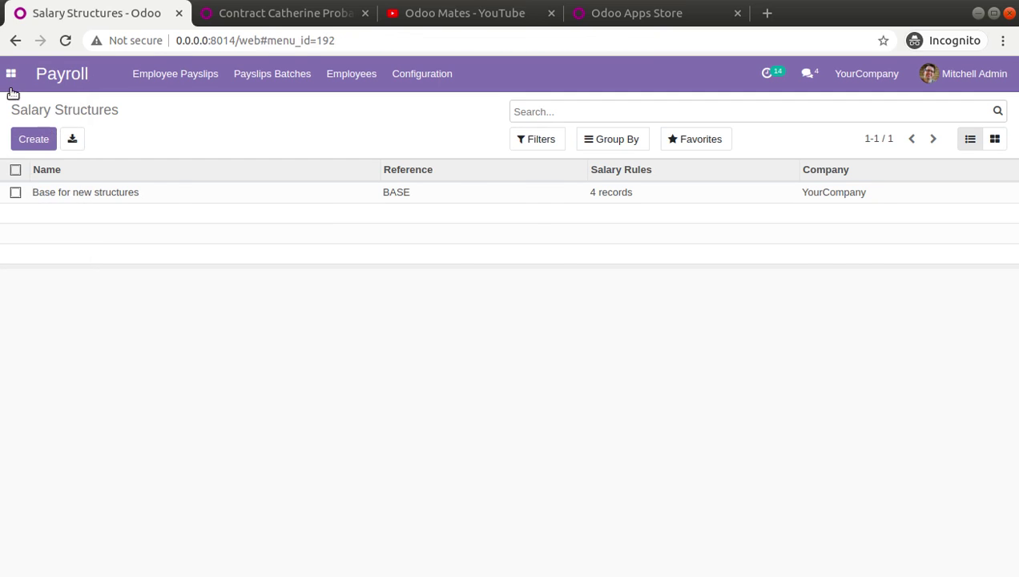
click(11, 73)
click(43, 208)
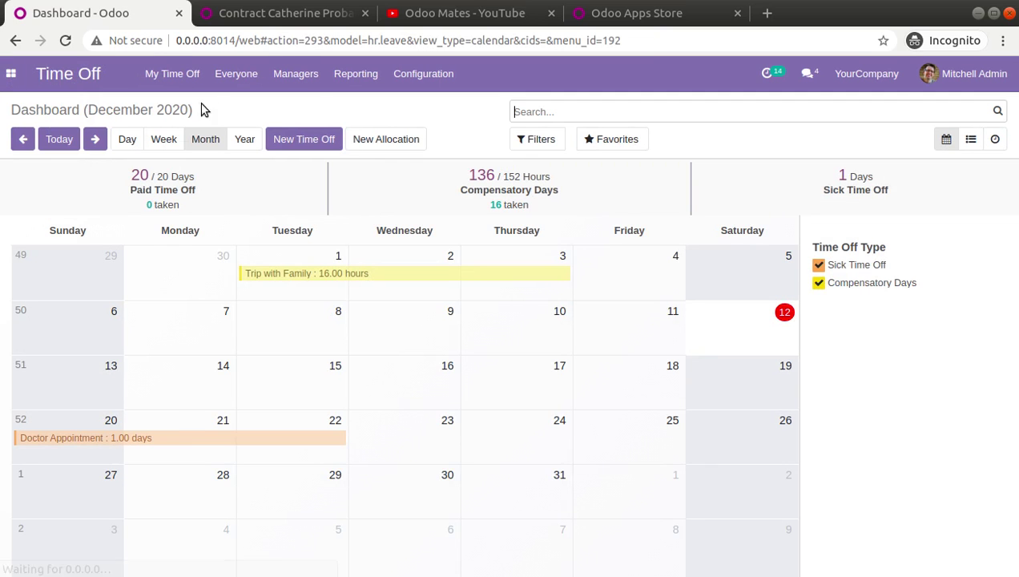
click(262, 74)
click(298, 80)
click(300, 105)
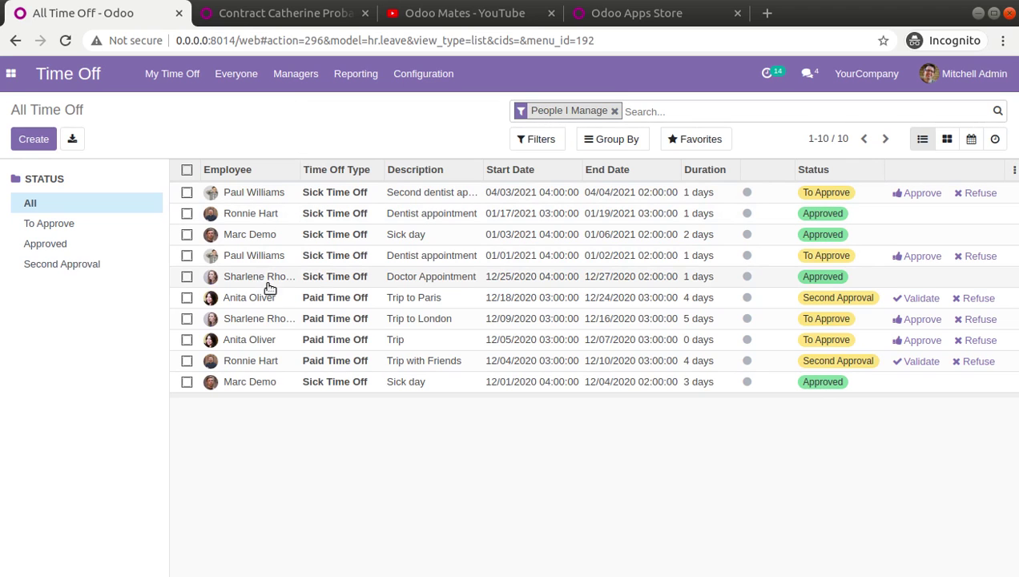
click(615, 111)
- Review and save the employee's approved 4-day Unpaid leave, 12/15–12/18/2020
click(321, 342)
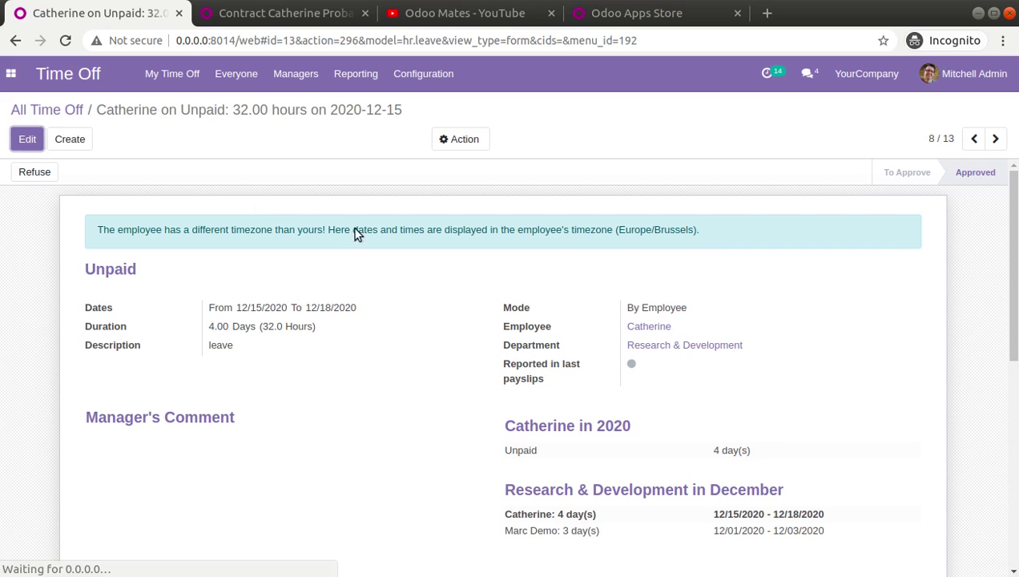
click(24, 139)
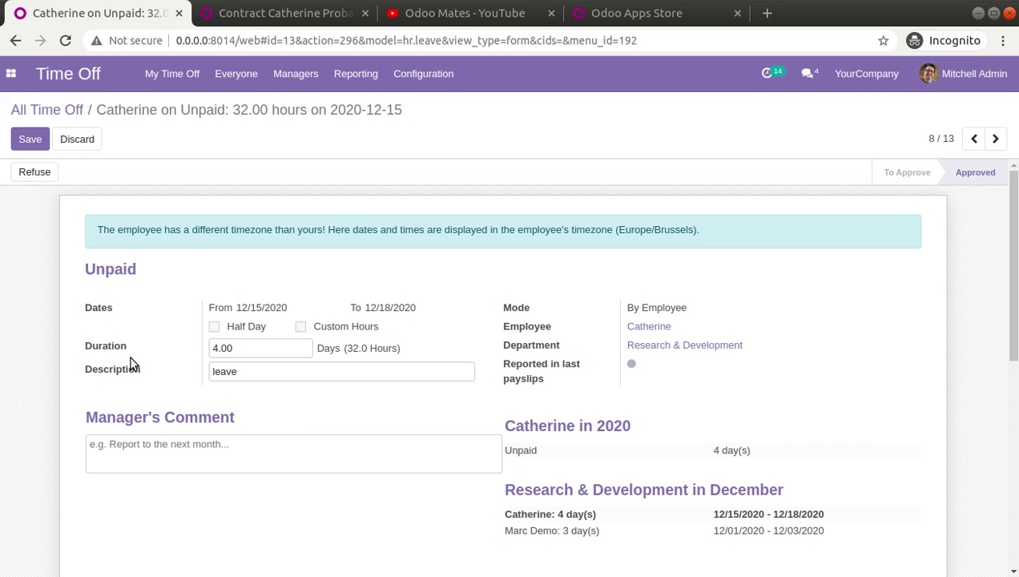
scroll(285, 359, down, 1)
scroll(307, 348, up, 1)
click(33, 141)
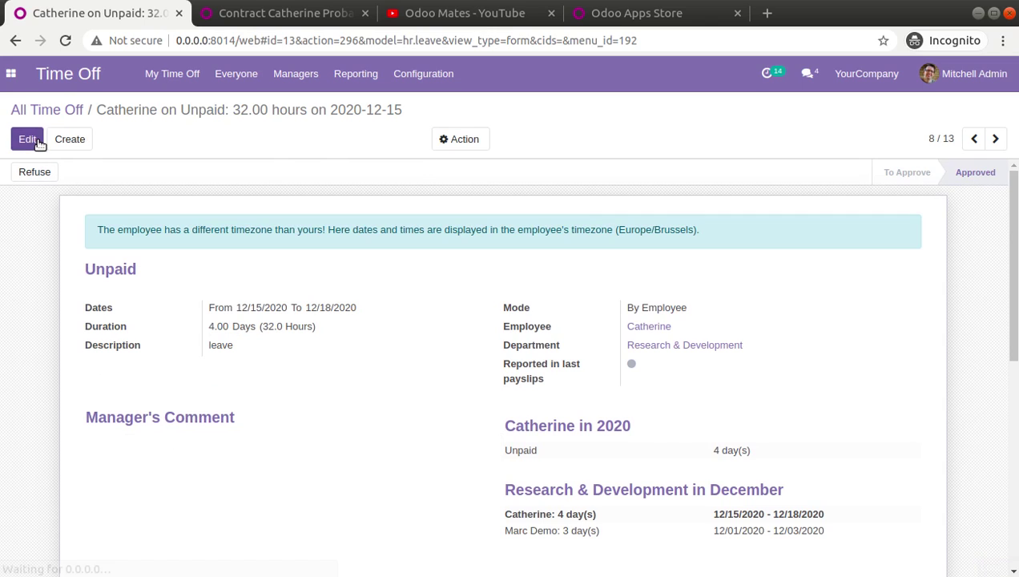
- Return to the Payroll app's Employee Payslips list
click(11, 73)
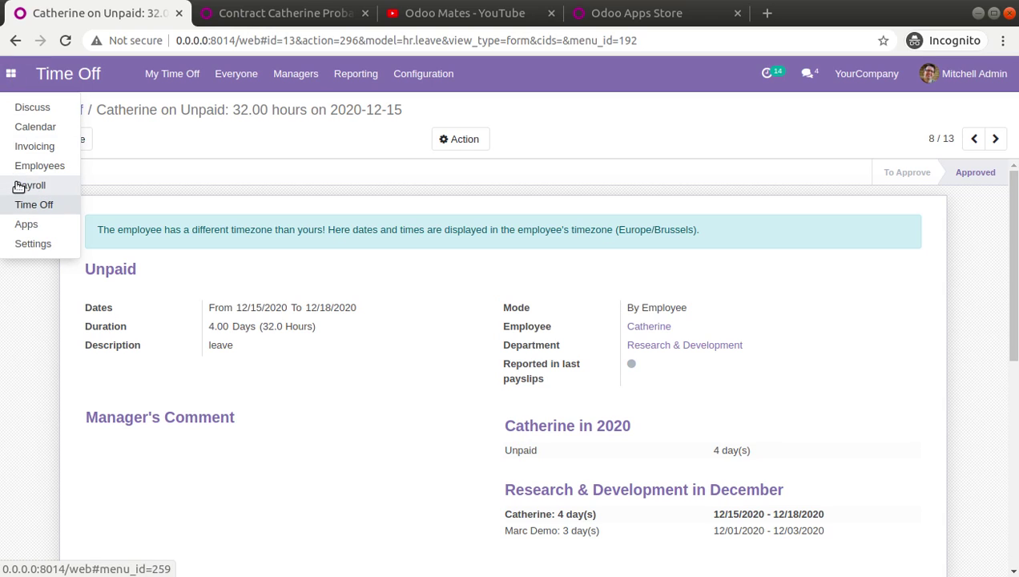
click(118, 323)
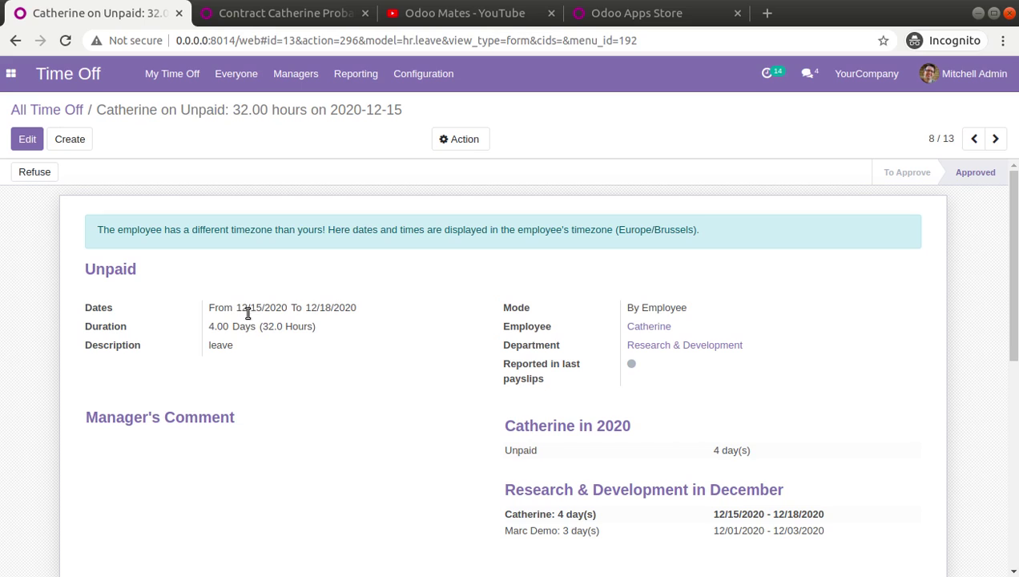
click(12, 73)
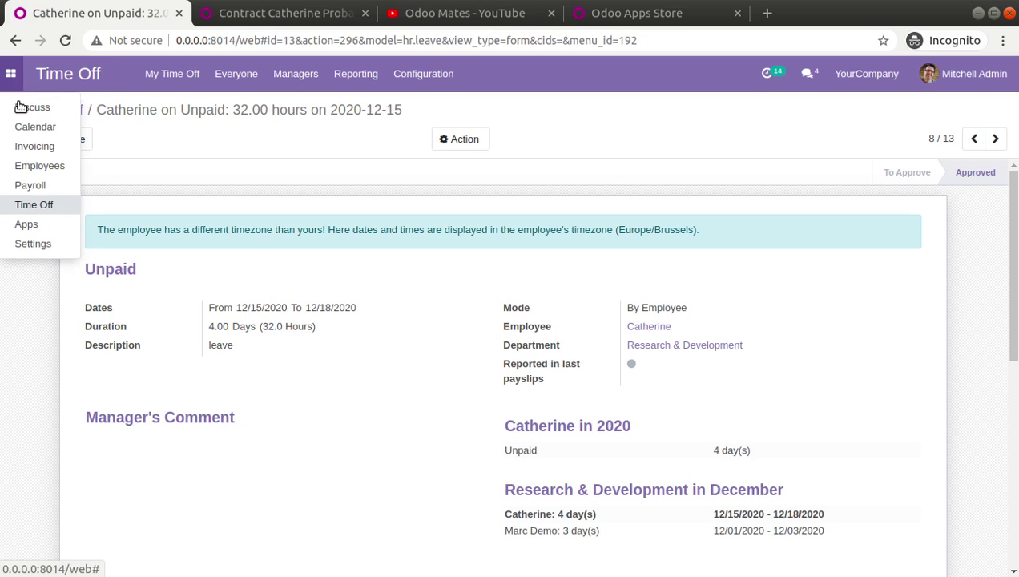
click(42, 194)
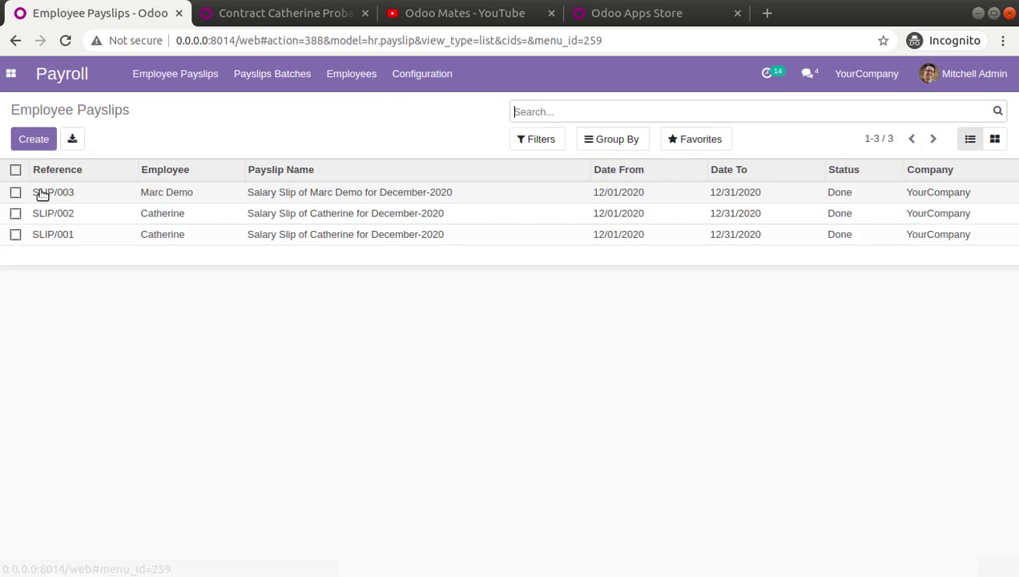
- Create a new December 2020 payslip for the employee, save it and compute its salary lines
click(33, 144)
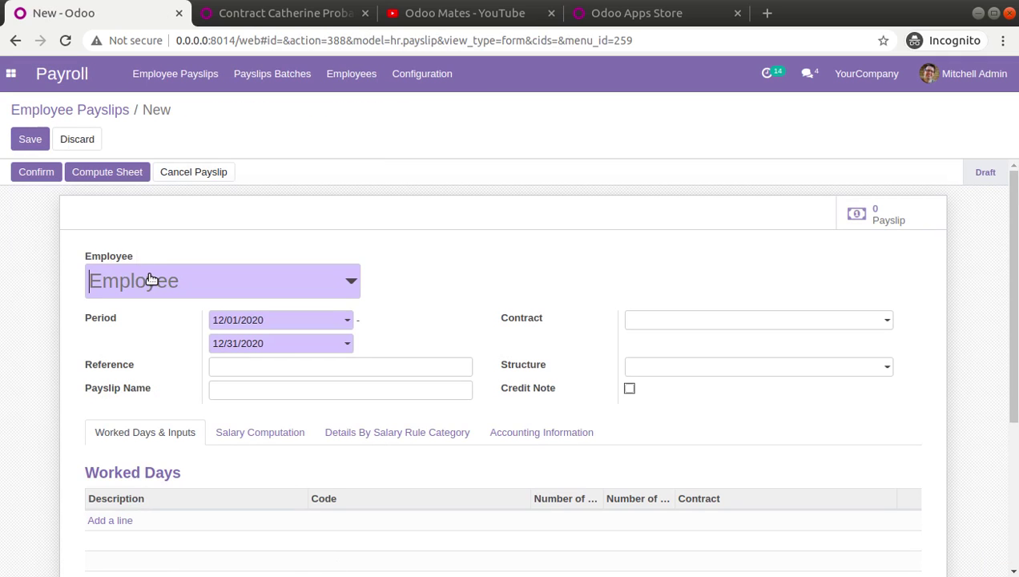
text(ca)
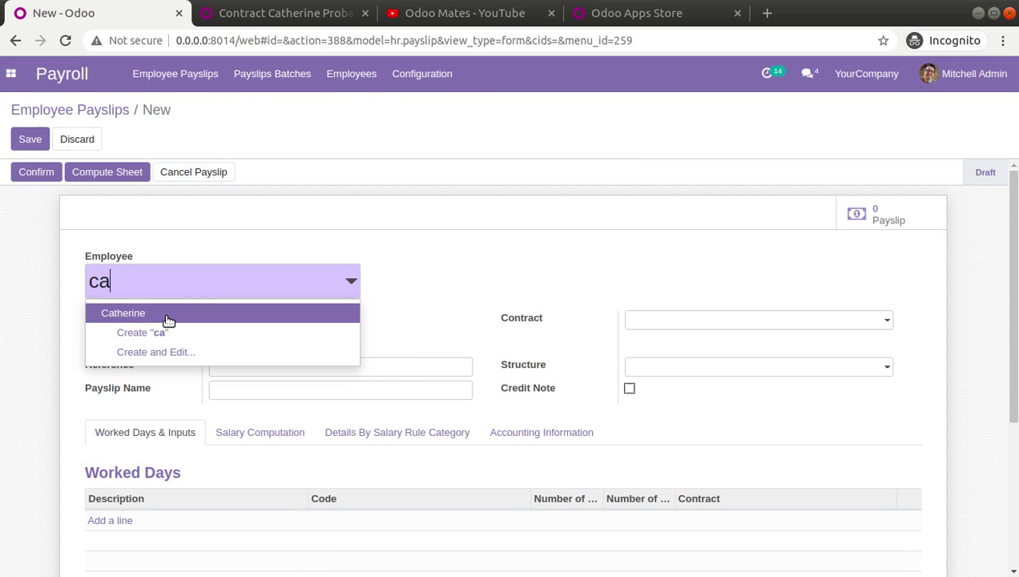
click(167, 315)
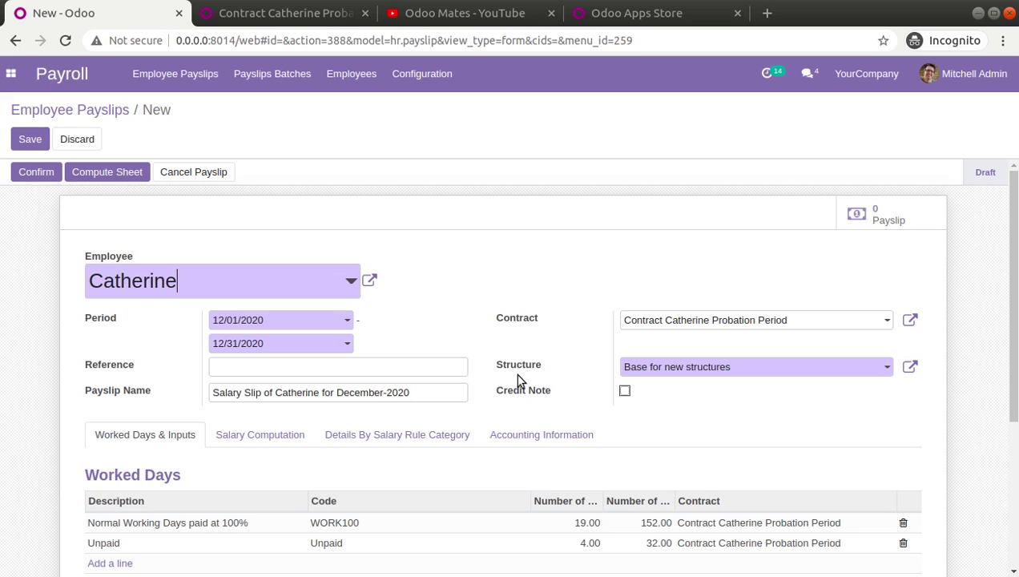
scroll(391, 364, down, 4)
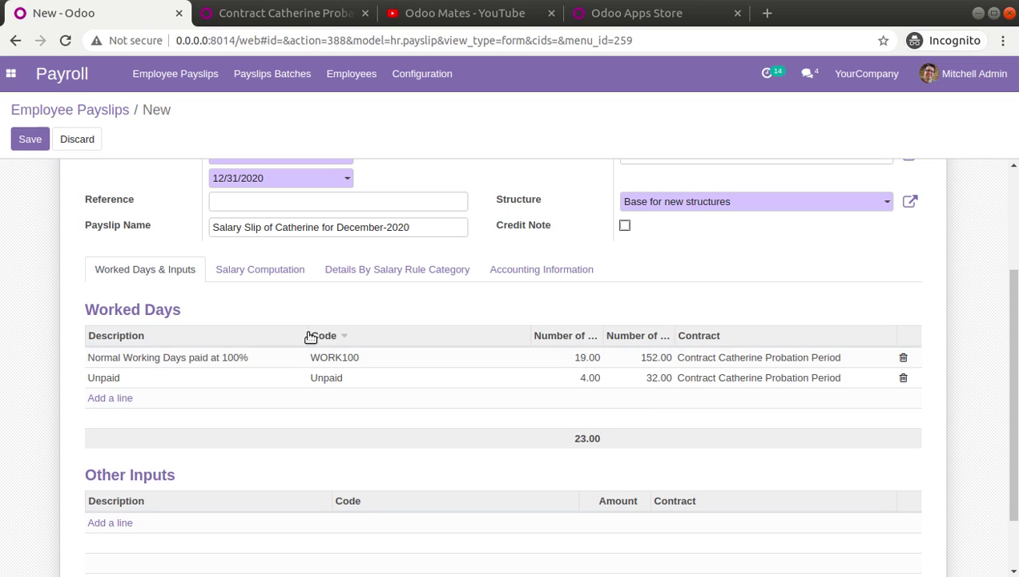
click(277, 277)
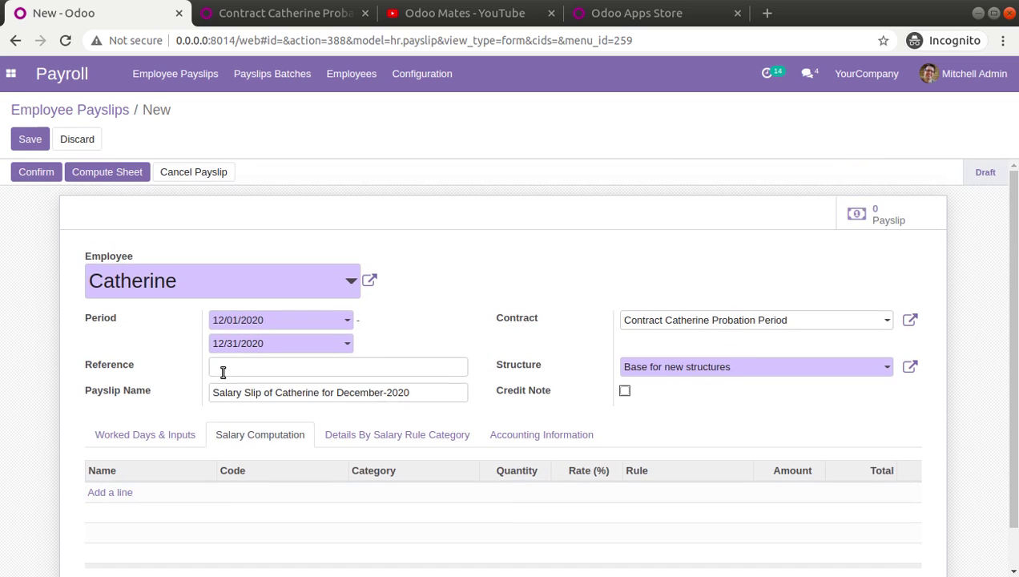
click(38, 141)
click(104, 171)
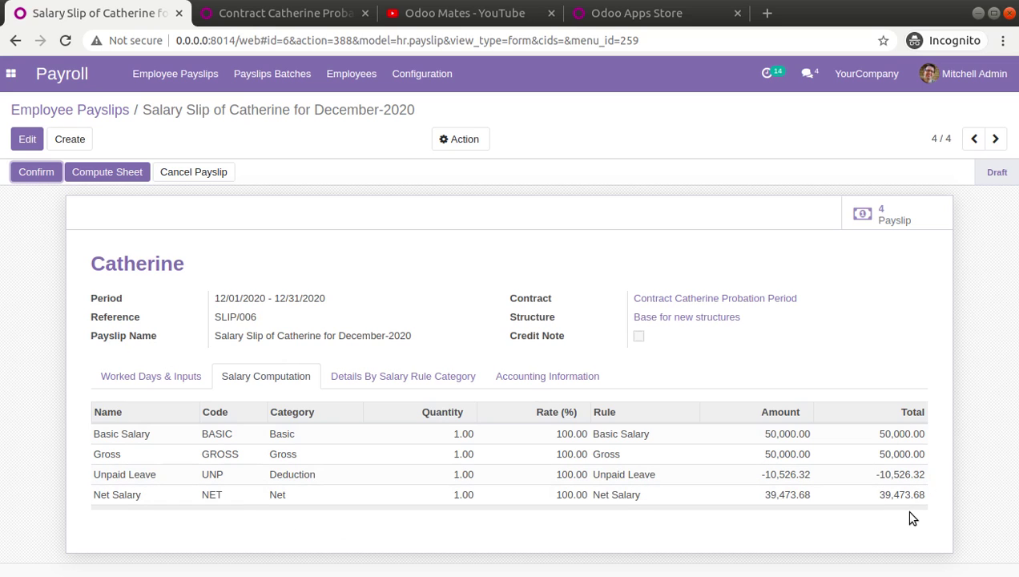
- Confirm the payslip as SLIP/006, review its posted journal entry, and return to Employee Payslips
click(36, 174)
click(511, 385)
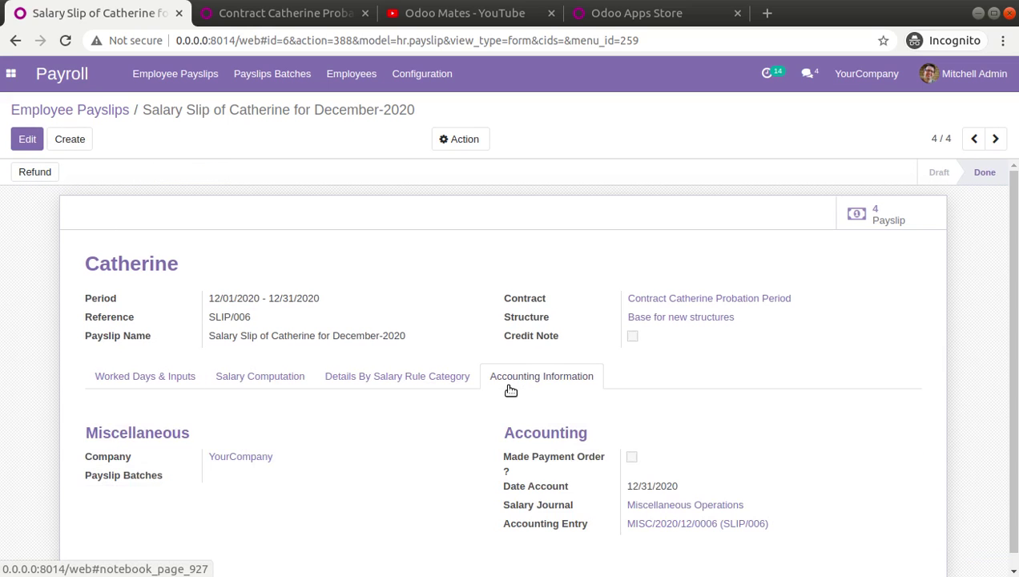
scroll(558, 393, down, 1)
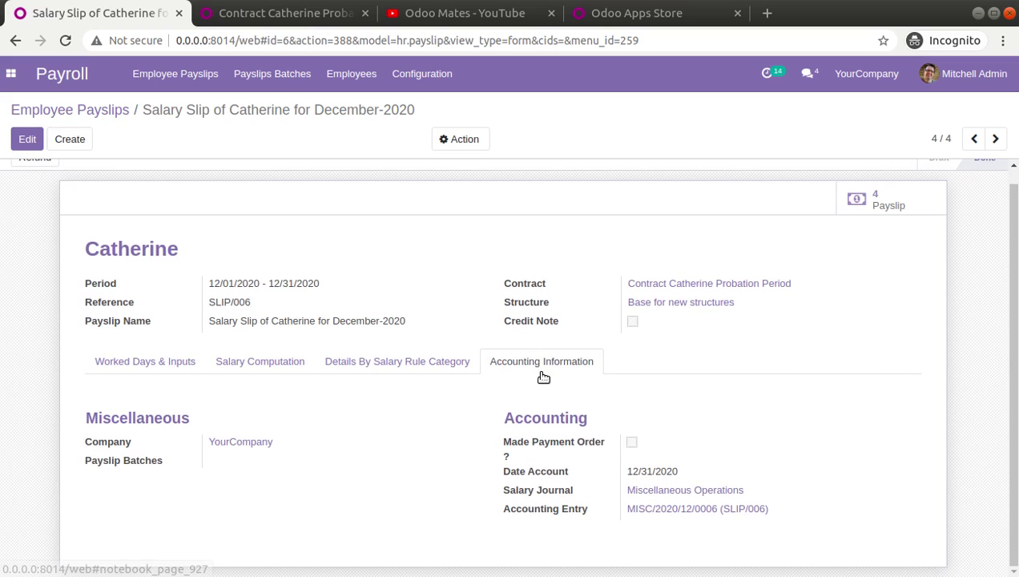
click(644, 510)
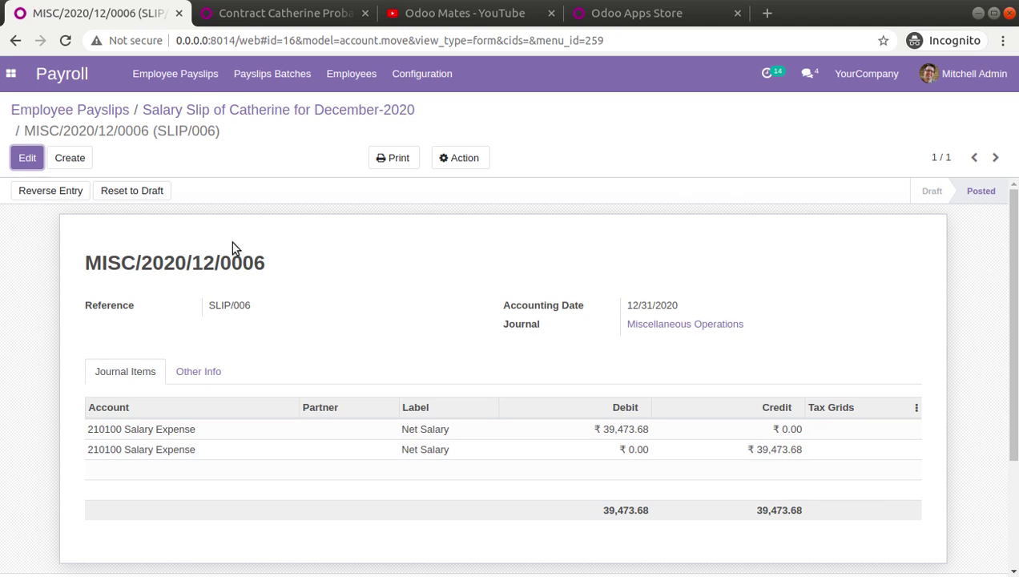
click(106, 113)
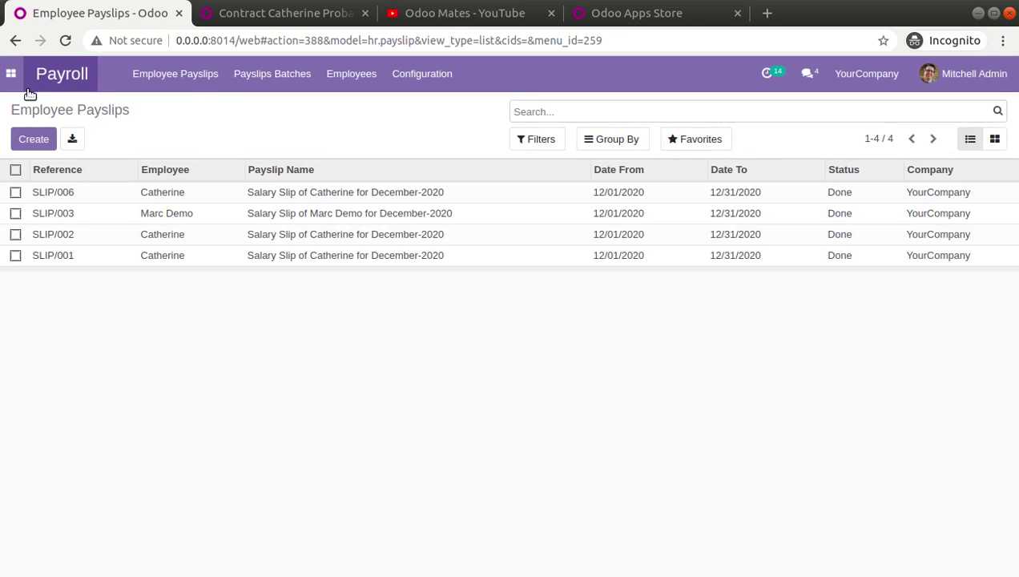
- Show all time off requests as a list in the Time Off app
click(18, 83)
click(25, 208)
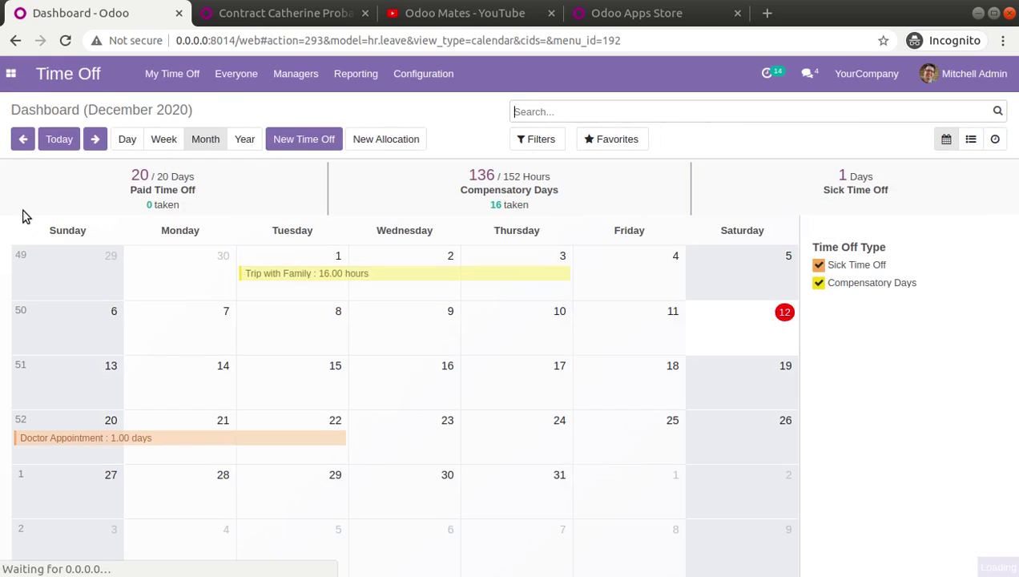
click(971, 139)
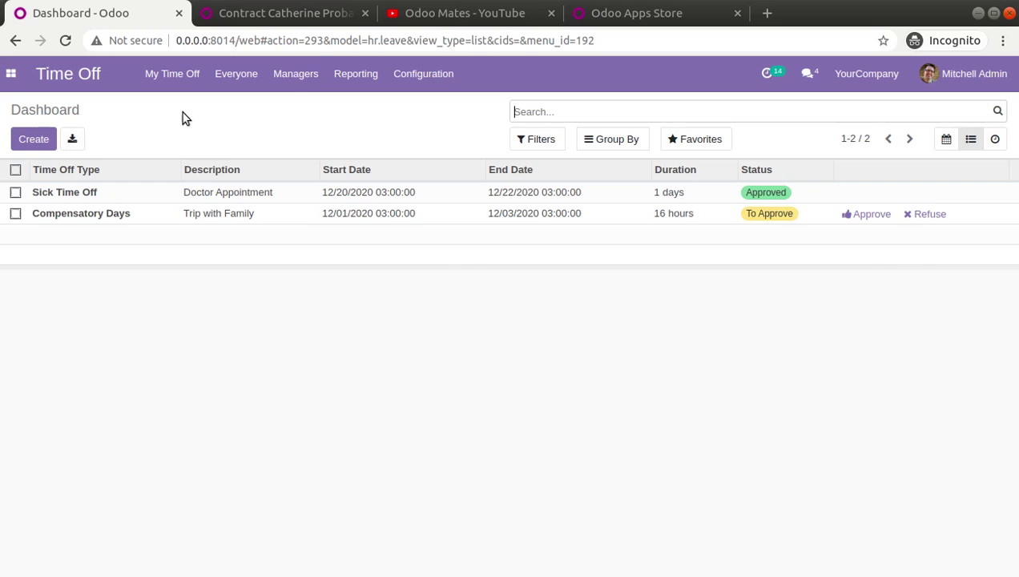
click(308, 76)
click(307, 102)
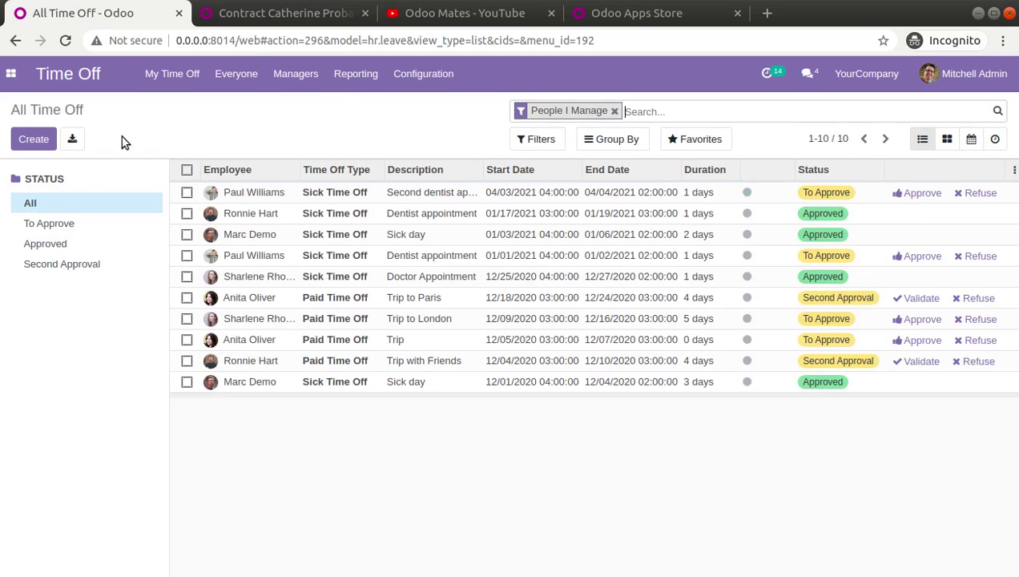
- Create an Unpaid time off request for the employee from 12/22/2020 to 12/25/2020
click(34, 138)
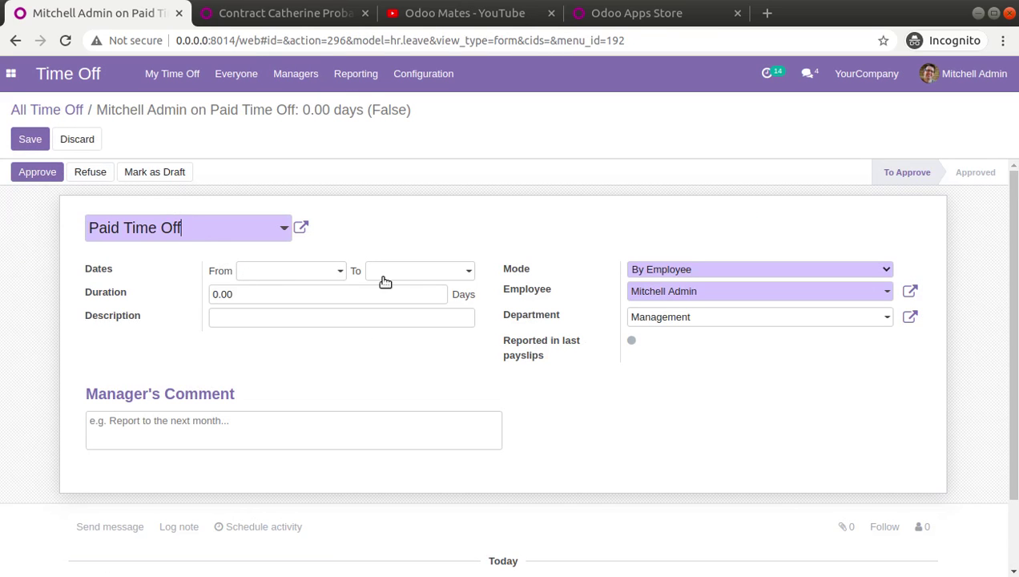
triple_click(656, 291)
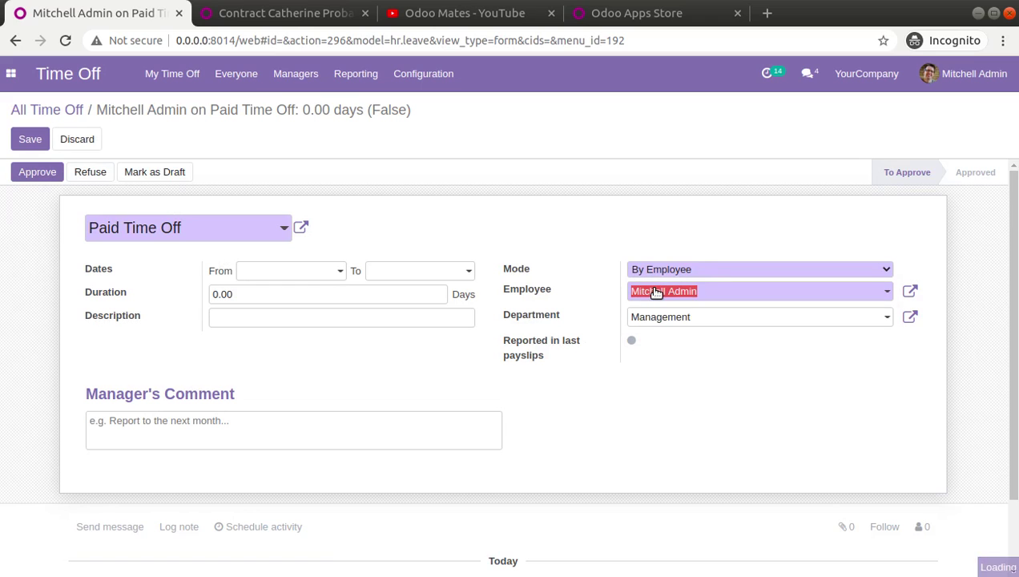
text(c)
click(656, 316)
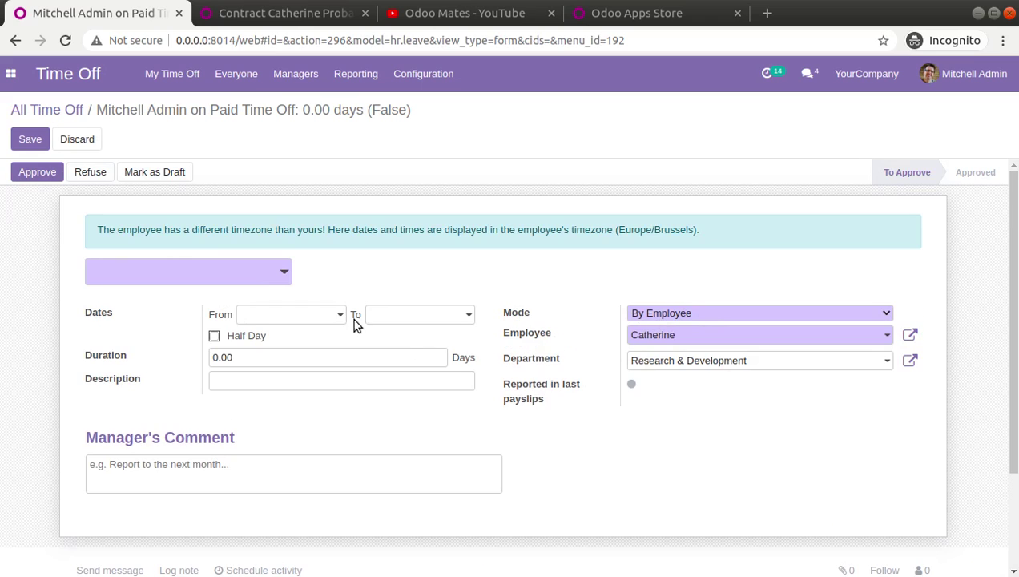
click(295, 315)
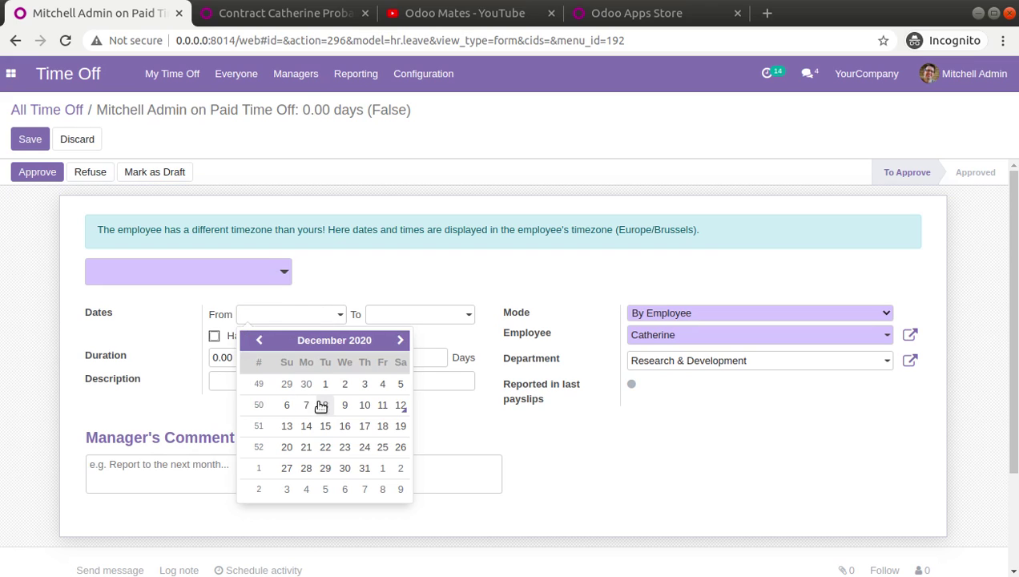
click(325, 454)
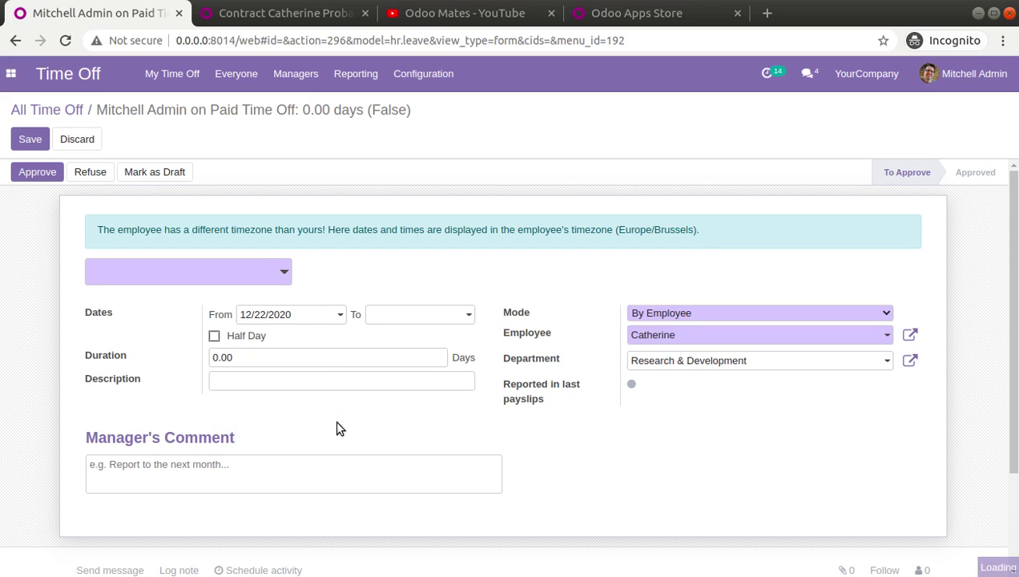
click(407, 319)
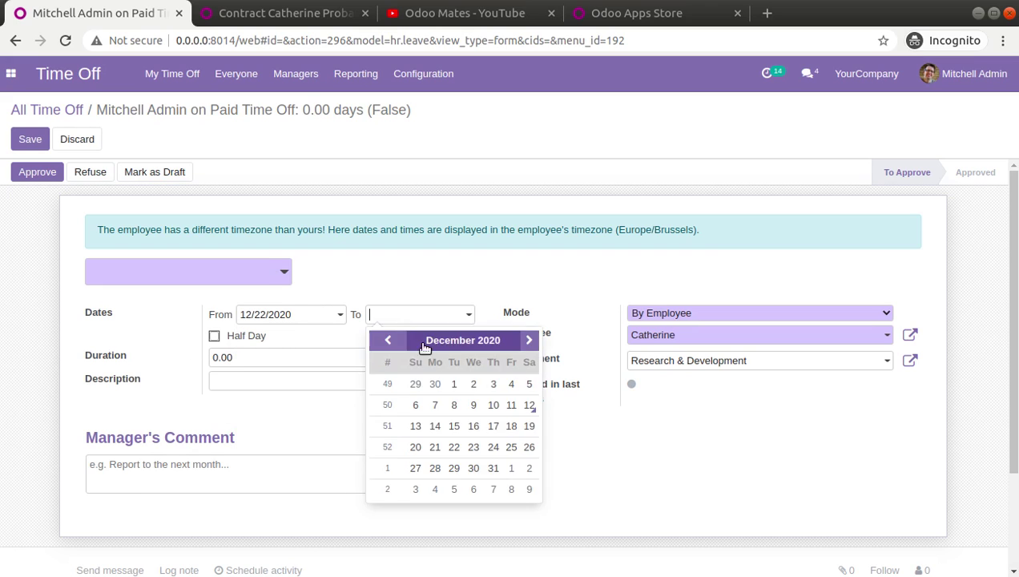
click(511, 448)
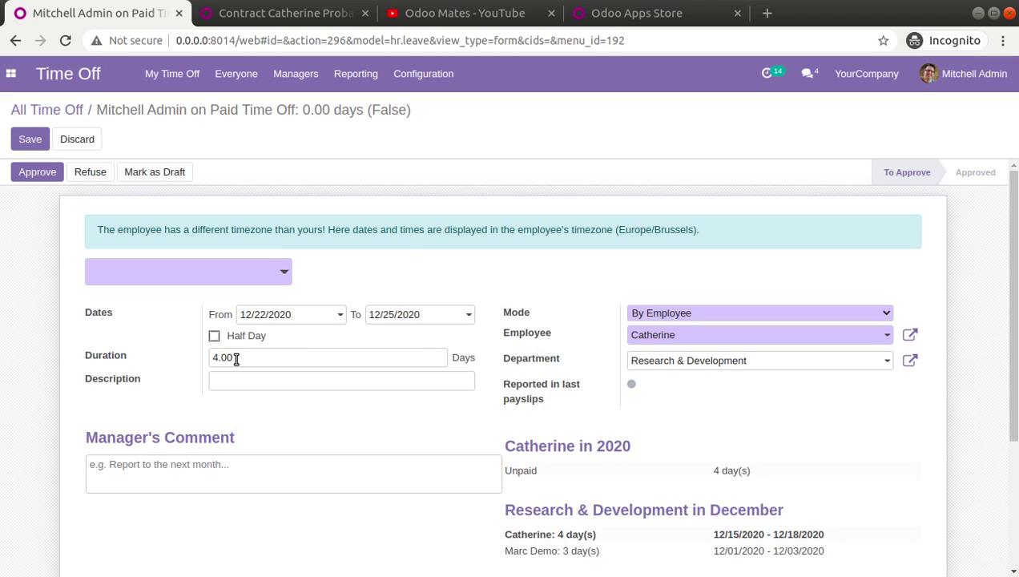
click(217, 277)
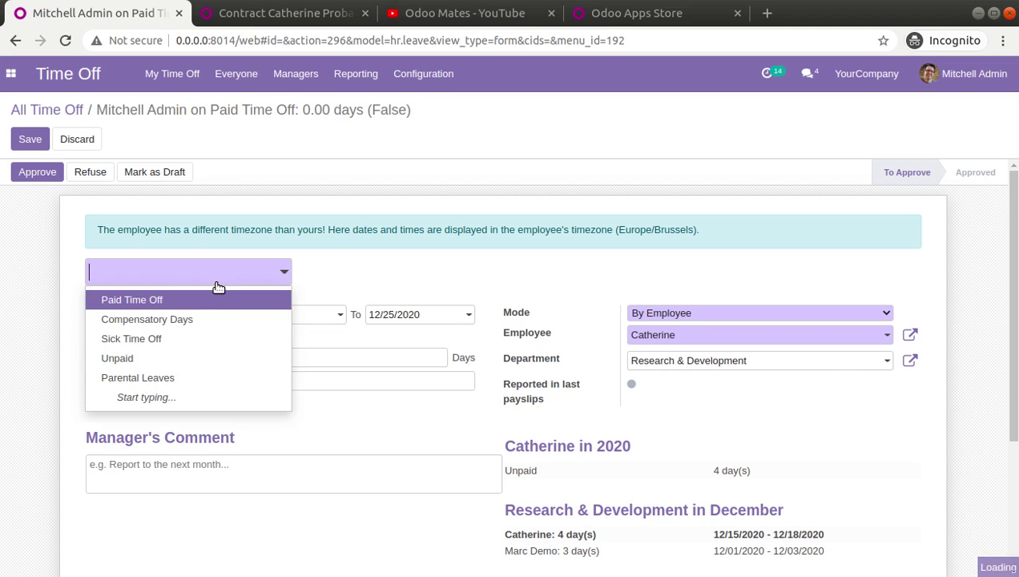
click(204, 369)
- Save, approve and validate the 4-day Unpaid leave request
click(28, 138)
click(35, 176)
click(37, 172)
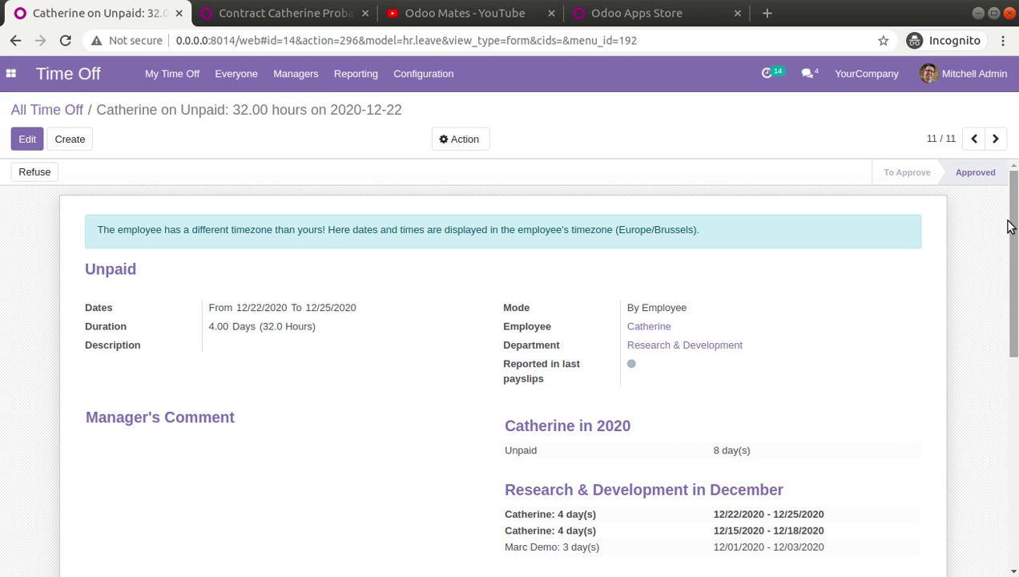
click(12, 73)
- Create and compute payslip SLIP/007 for the employee: Unpaid Leave -26,666.67, net 23,333.33
click(36, 139)
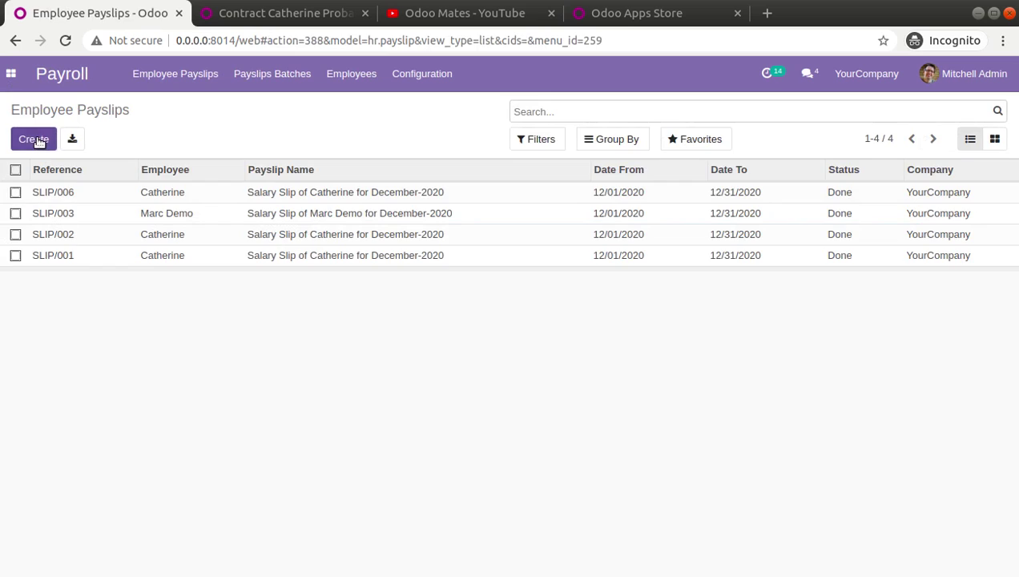
text(ca)
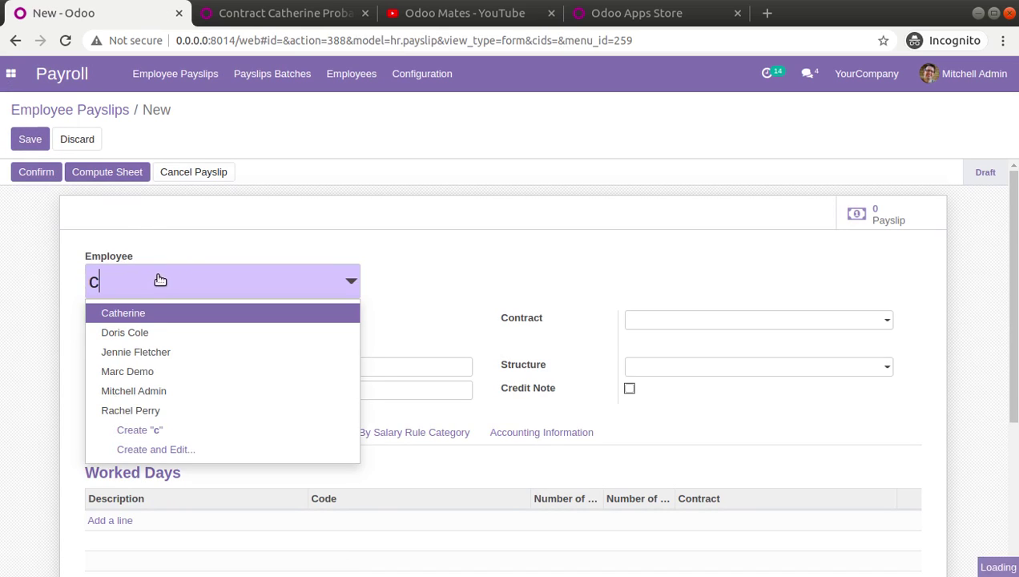
click(154, 316)
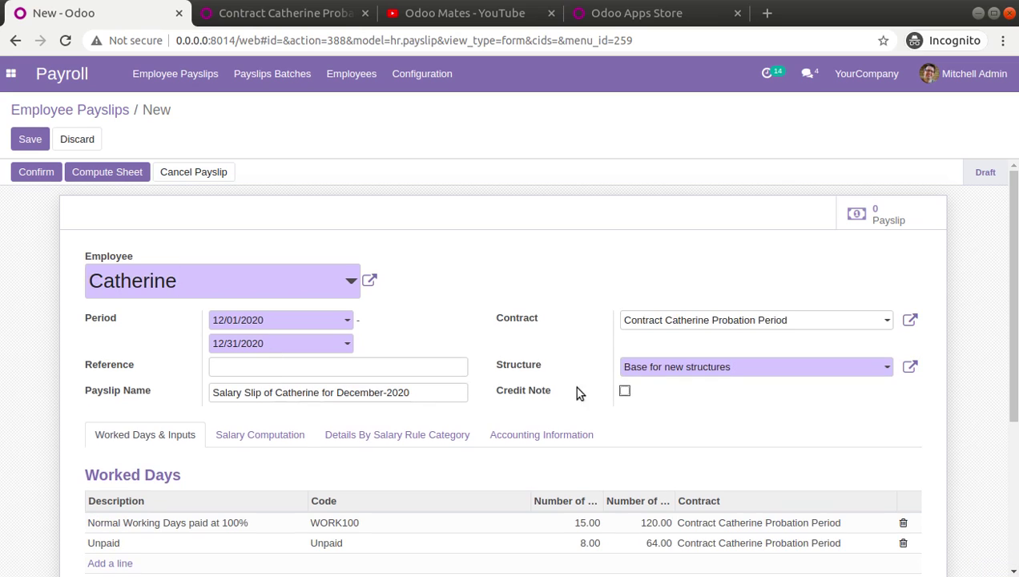
scroll(494, 427, down, 2)
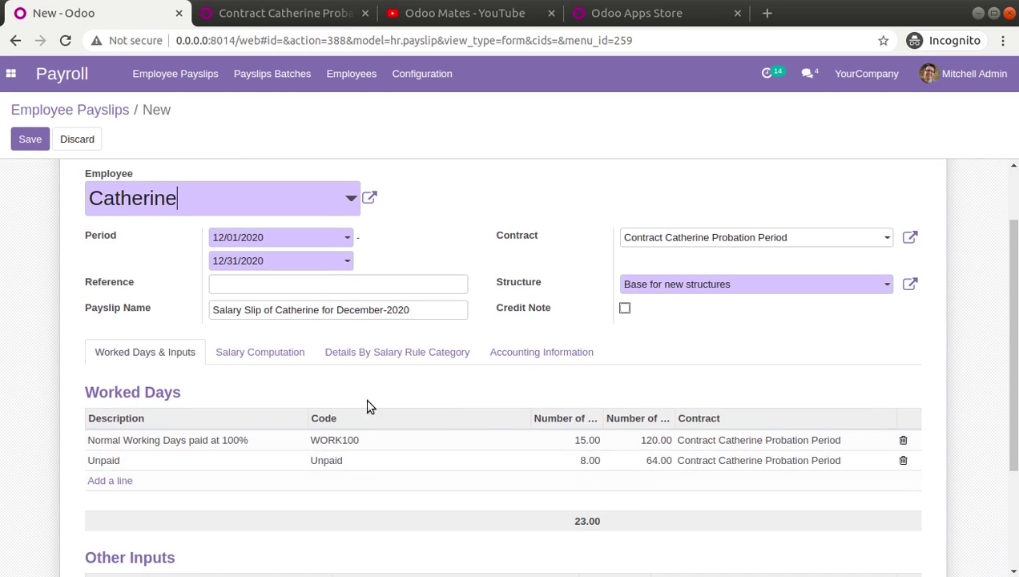
drag(271, 359, 234, 355)
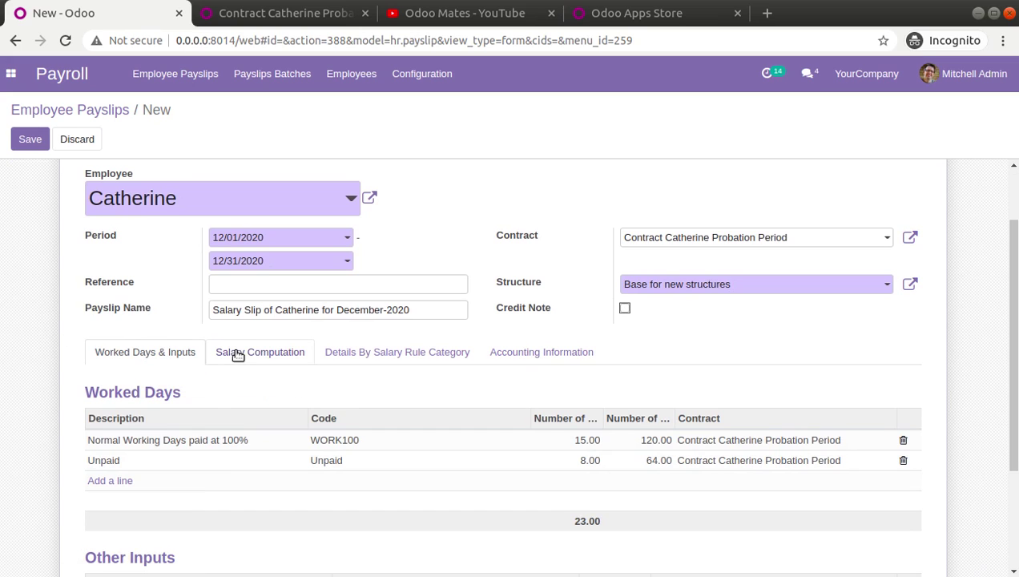
click(234, 355)
click(30, 139)
click(108, 172)
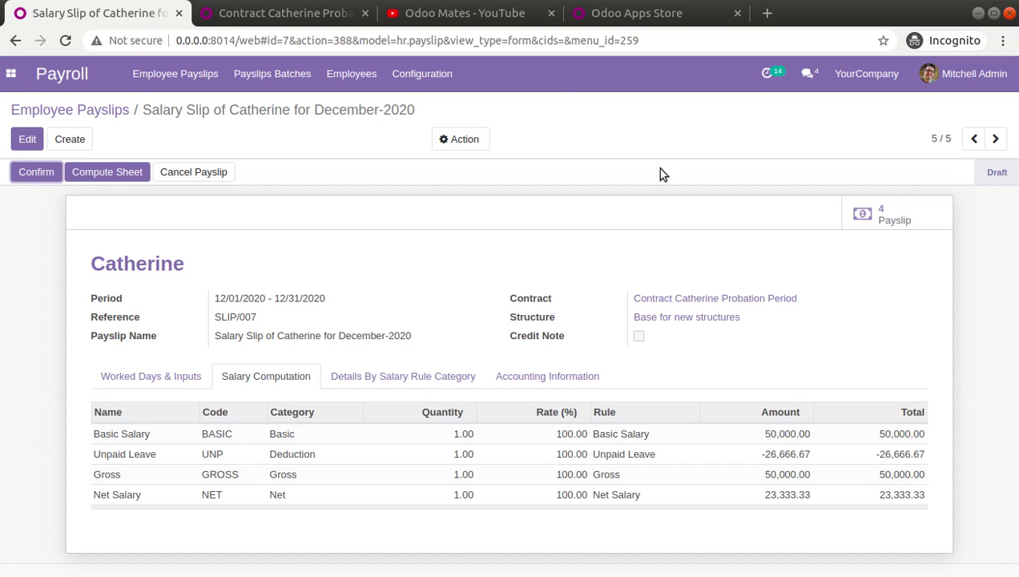
- Open the Unpaid Leave salary rule in edit mode, then switch to the Odoo Apps Store tab
click(423, 73)
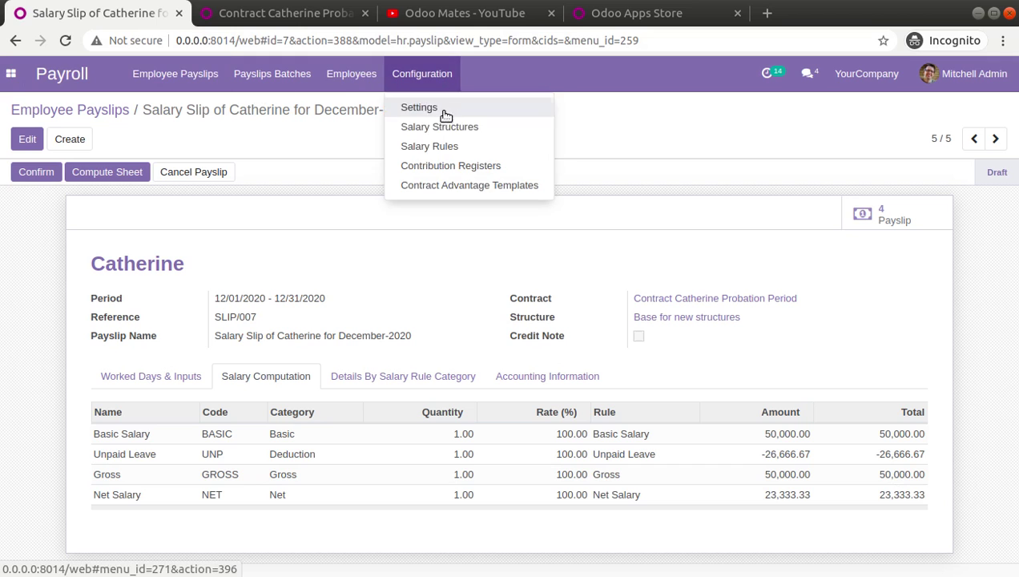
click(451, 152)
click(70, 256)
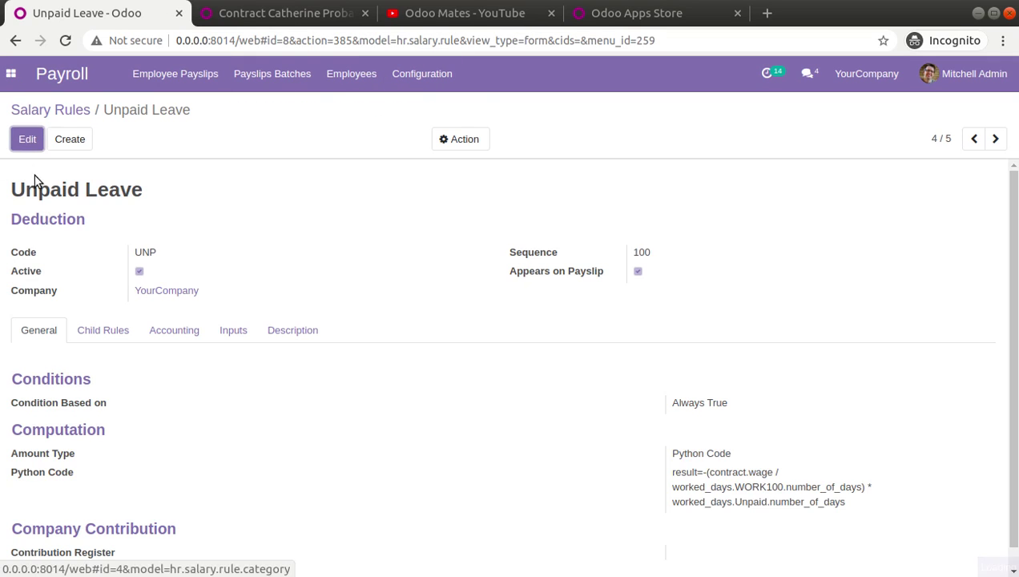
click(27, 139)
scroll(912, 516, down, 1)
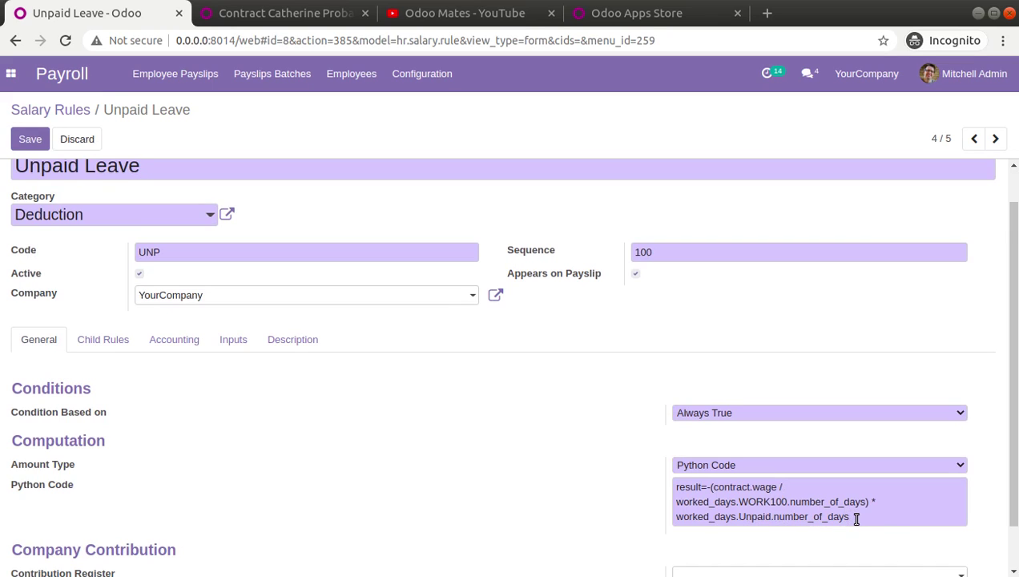
click(616, 21)
- Scroll the Odoo Mates apps to the free Odoo 14 HR Payroll module, then return to Odoo
scroll(544, 304, down, 1)
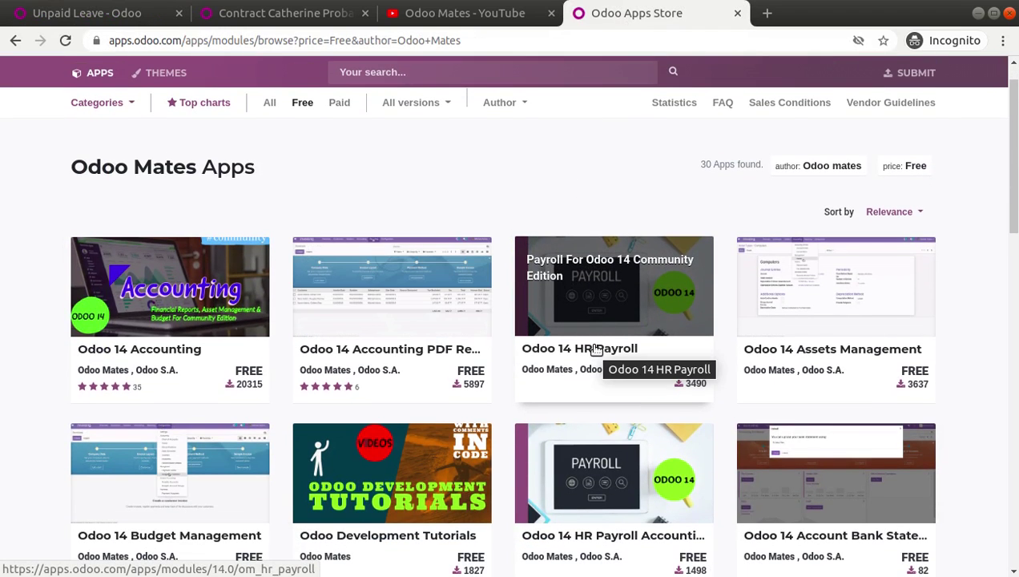
scroll(596, 349, down, 1)
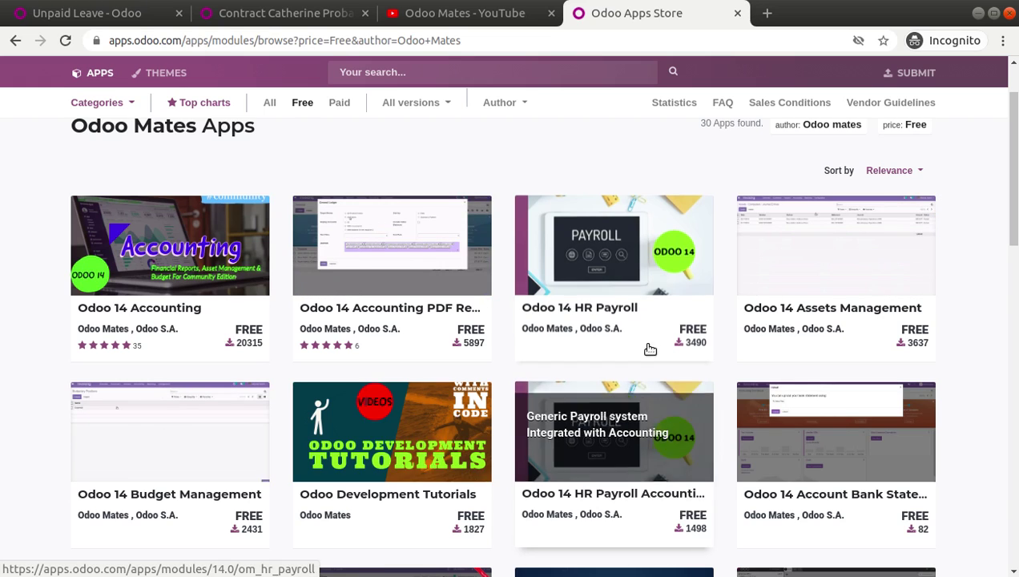
click(85, 13)
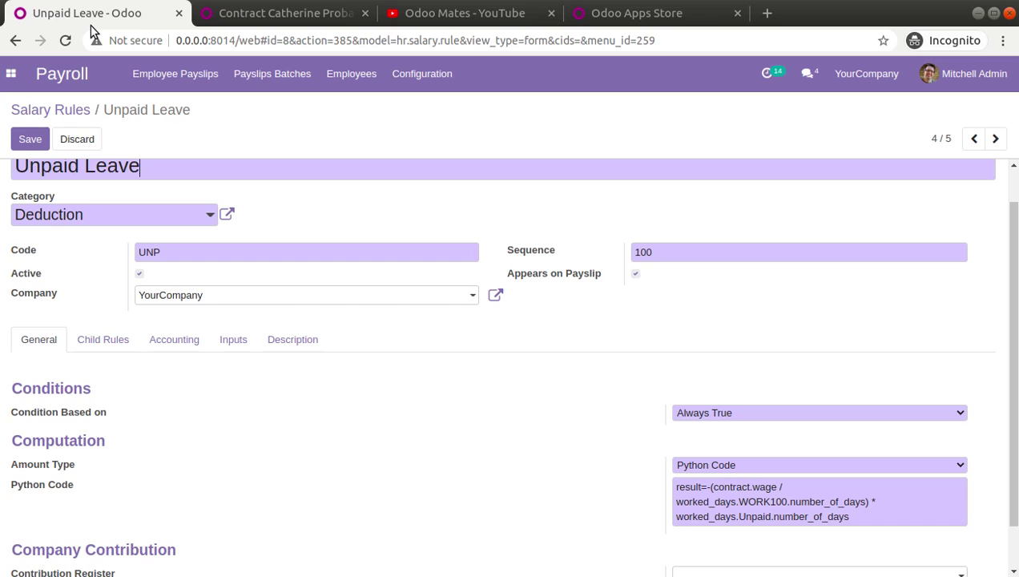
- Save the Unpaid Leave rule, keeping its Always True condition and Python deduction formula
click(31, 138)
scroll(105, 276, up, 1)
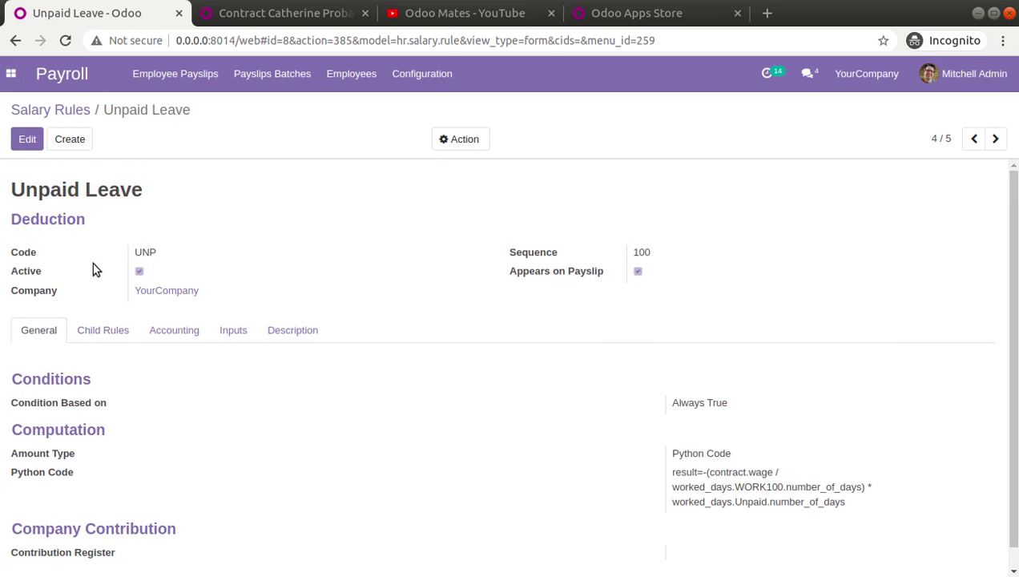